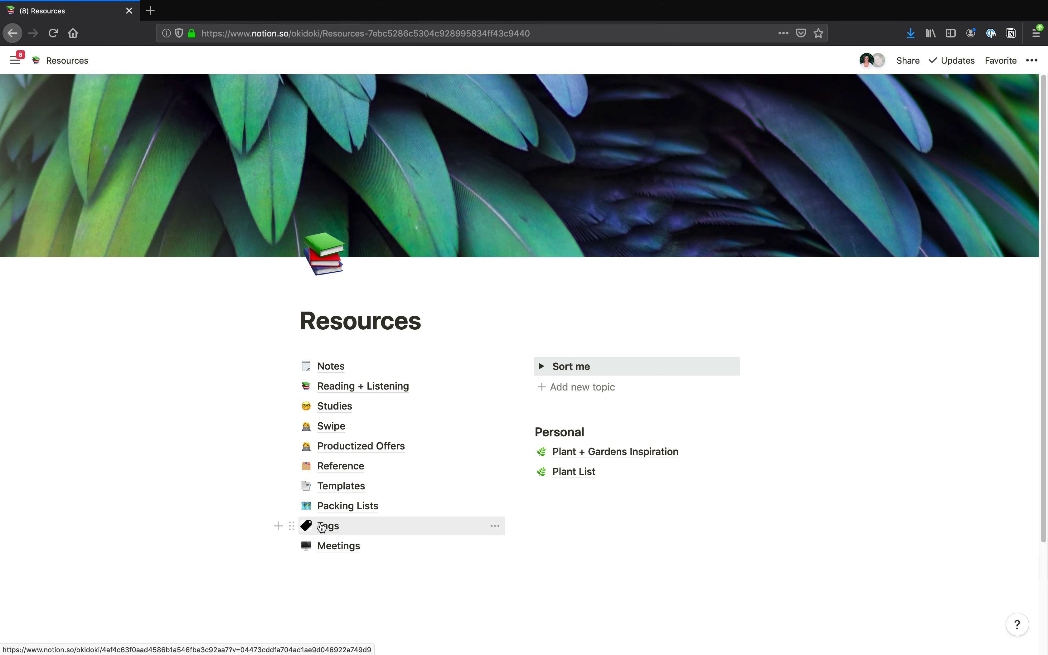
Step: Open the Tags database from the Resources page and scroll through its gallery of tag cards
{"action": "left_click", "coordinate": [325, 528]}
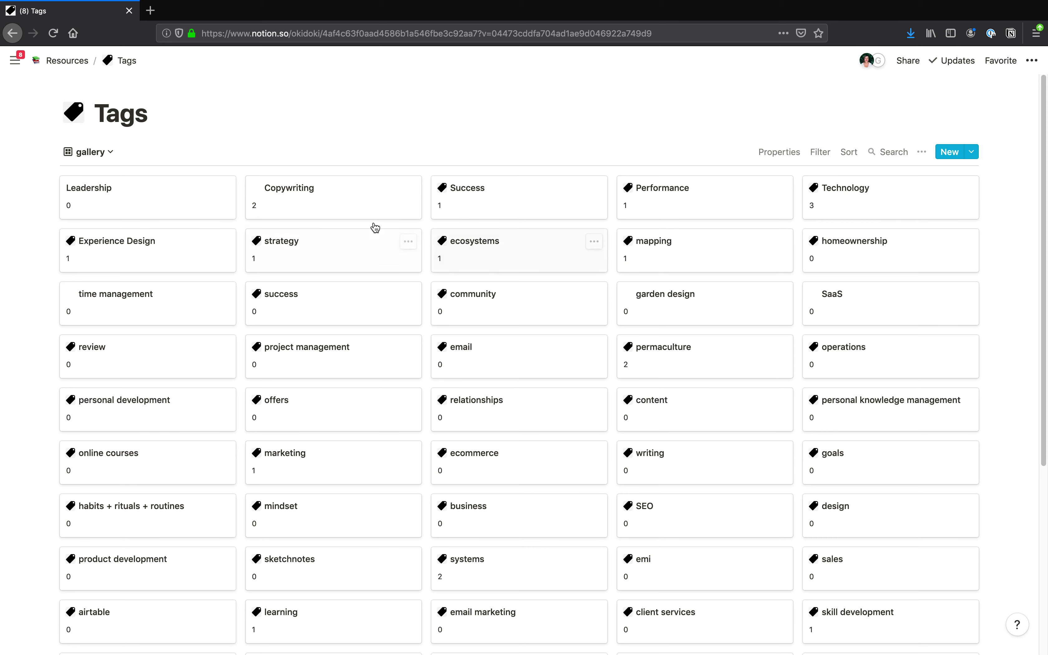
{"action": "scroll", "coordinate": [410, 372], "scroll_direction": "down", "scroll_amount": 1}
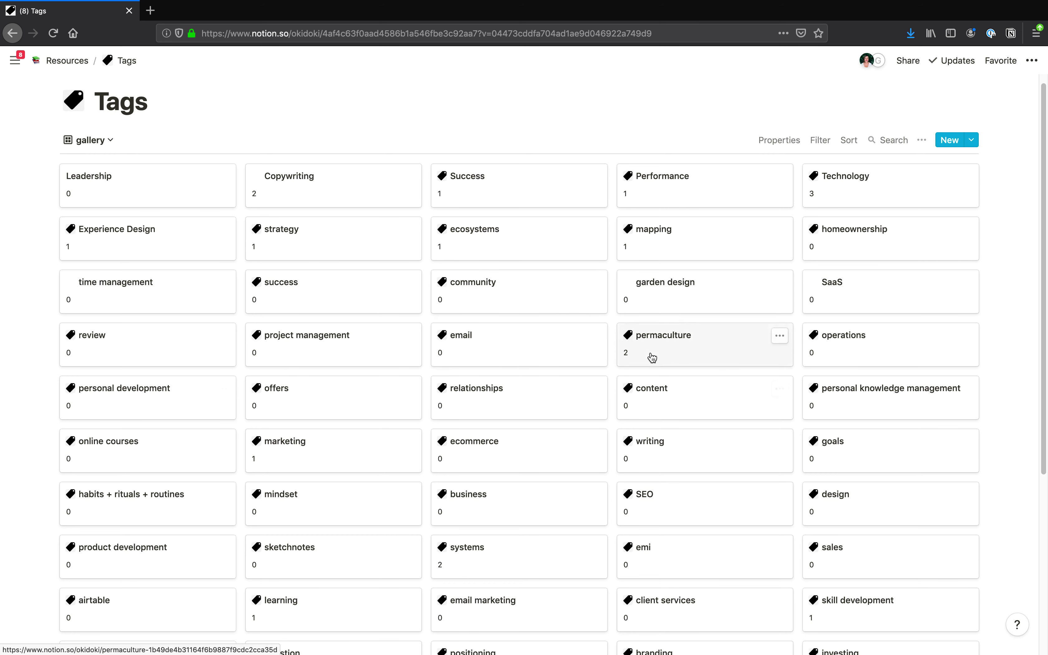
{"action": "left_click", "coordinate": [695, 357]}
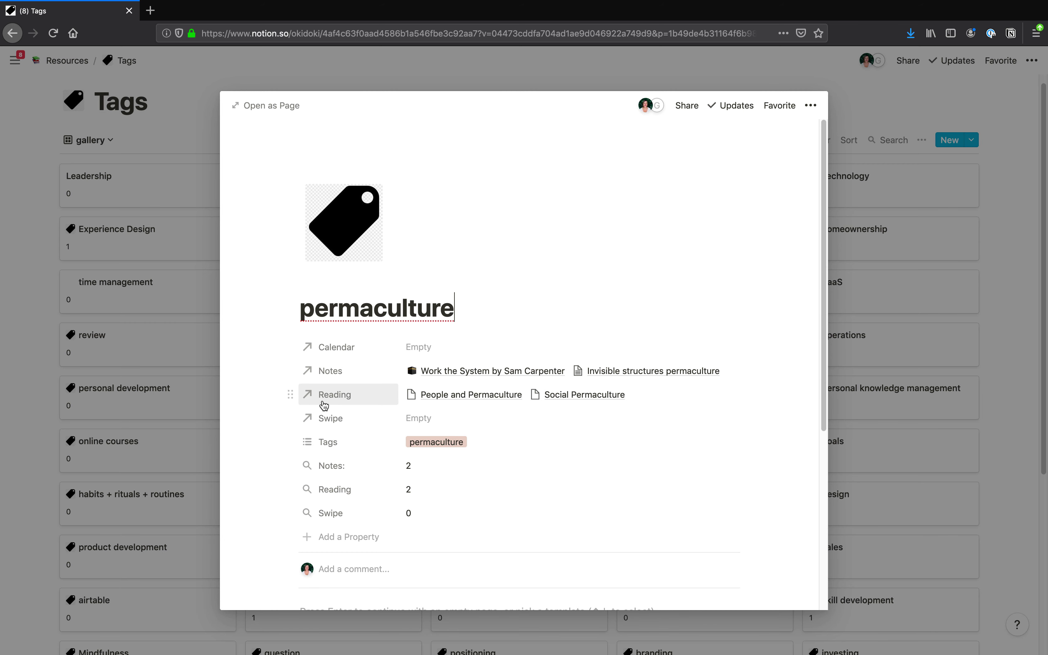
{"action": "left_click", "coordinate": [671, 395]}
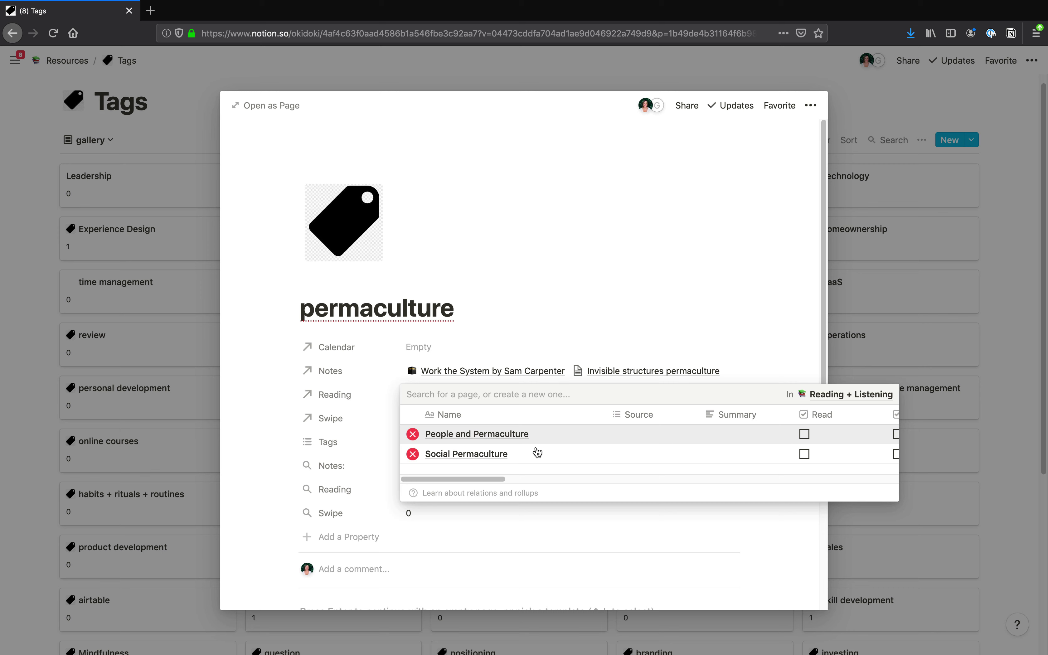
{"action": "left_click", "coordinate": [253, 419]}
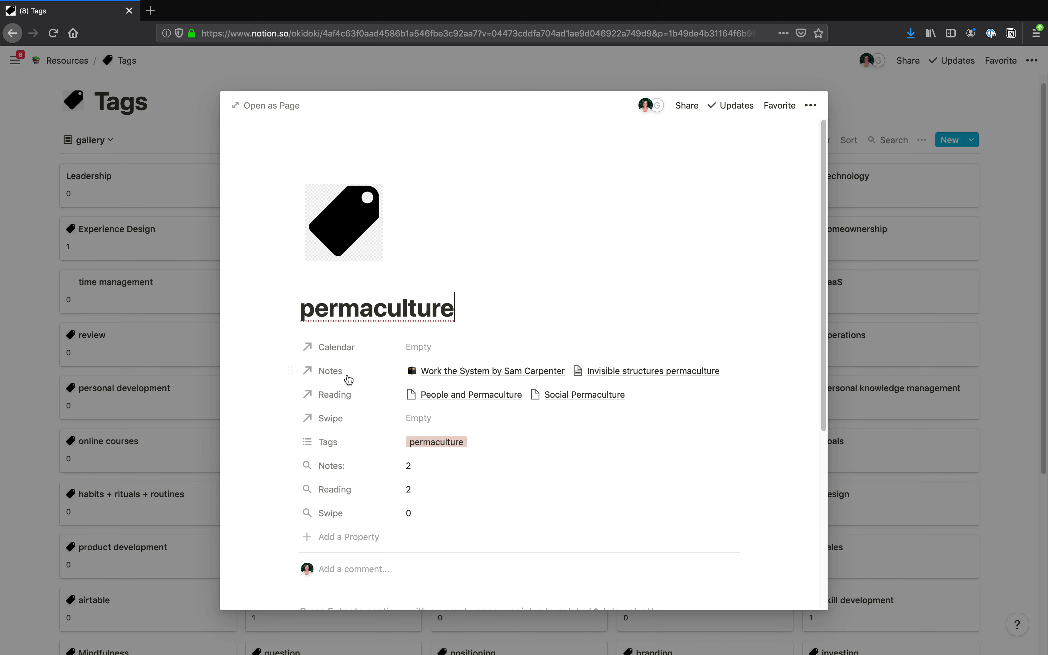
{"action": "left_click", "coordinate": [425, 417]}
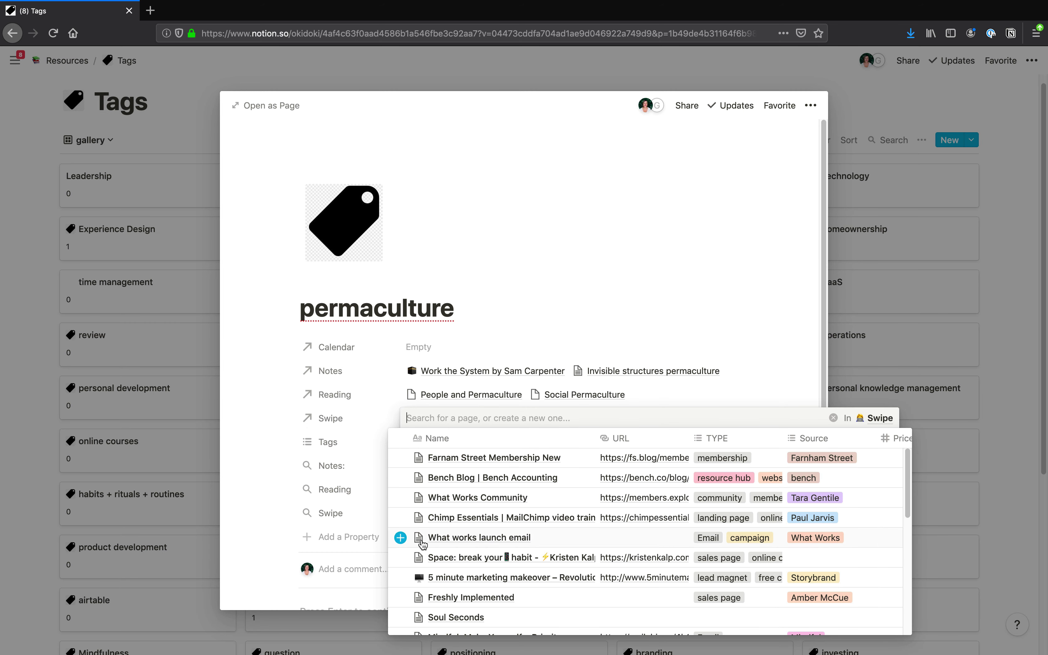
{"action": "left_click", "coordinate": [266, 476]}
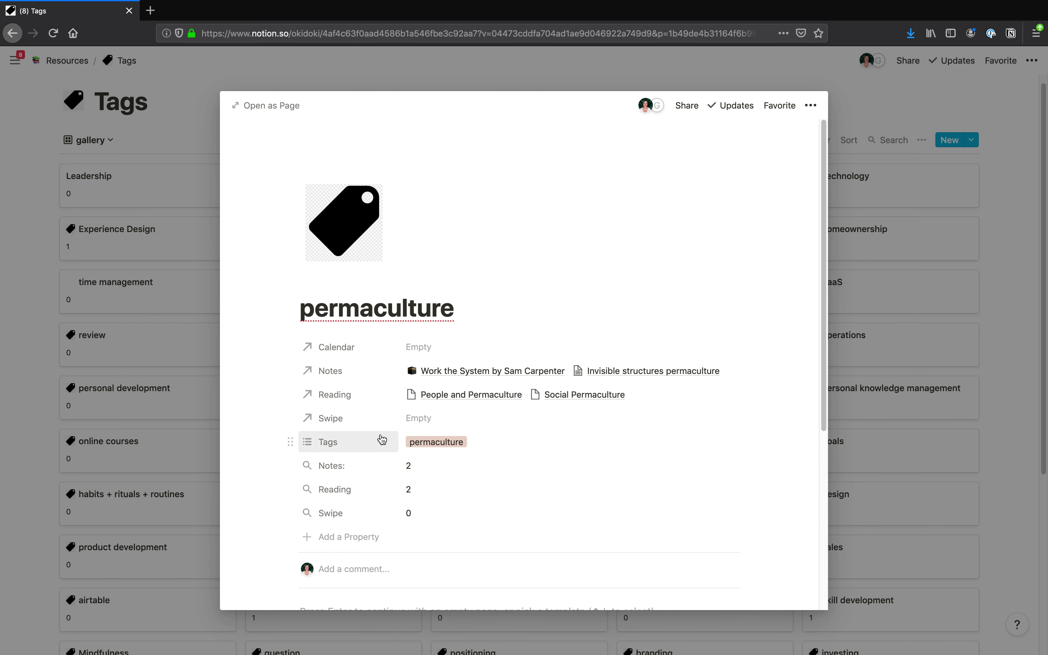
{"action": "left_click", "coordinate": [500, 449]}
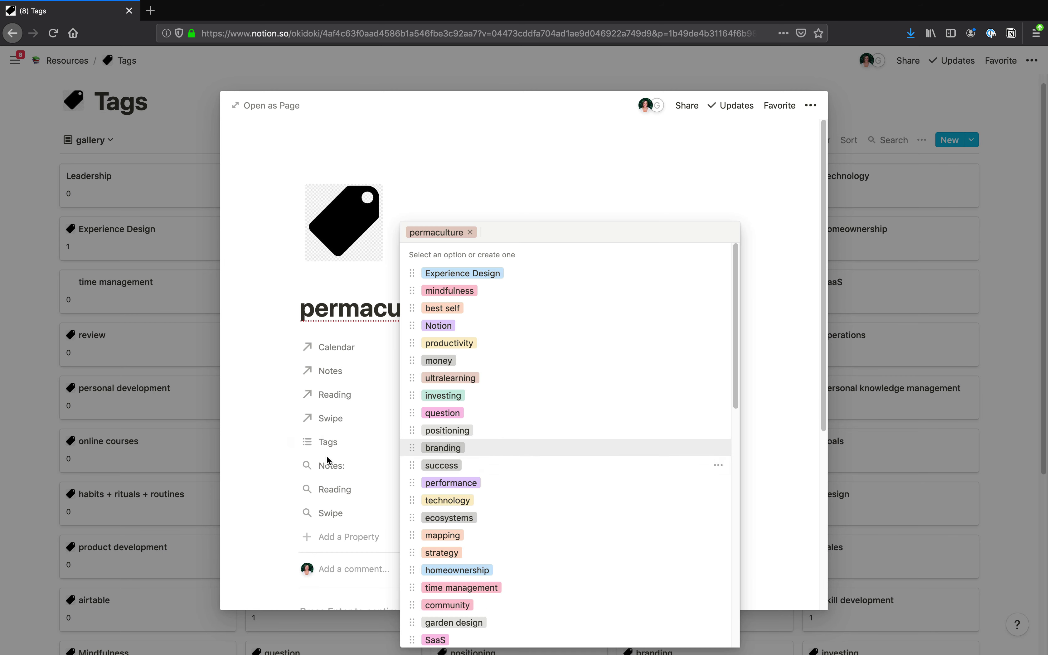
{"action": "left_click", "coordinate": [252, 468]}
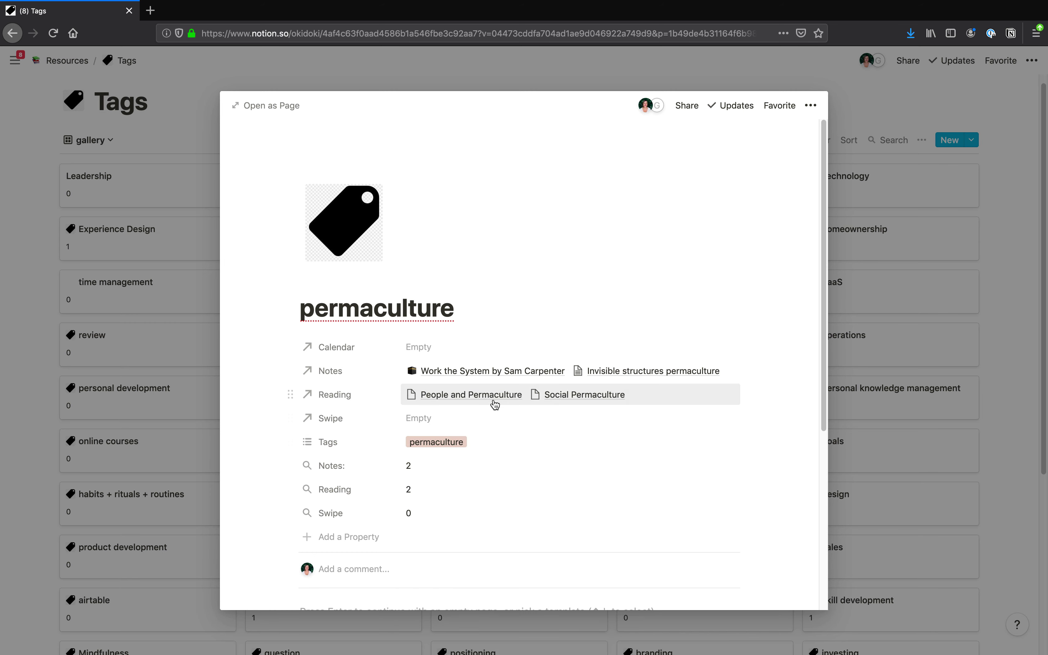
Step: Open the Work the System note from permaculture's linked Notes and view its tags
{"action": "left_click", "coordinate": [524, 377]}
{"action": "left_click", "coordinate": [515, 411]}
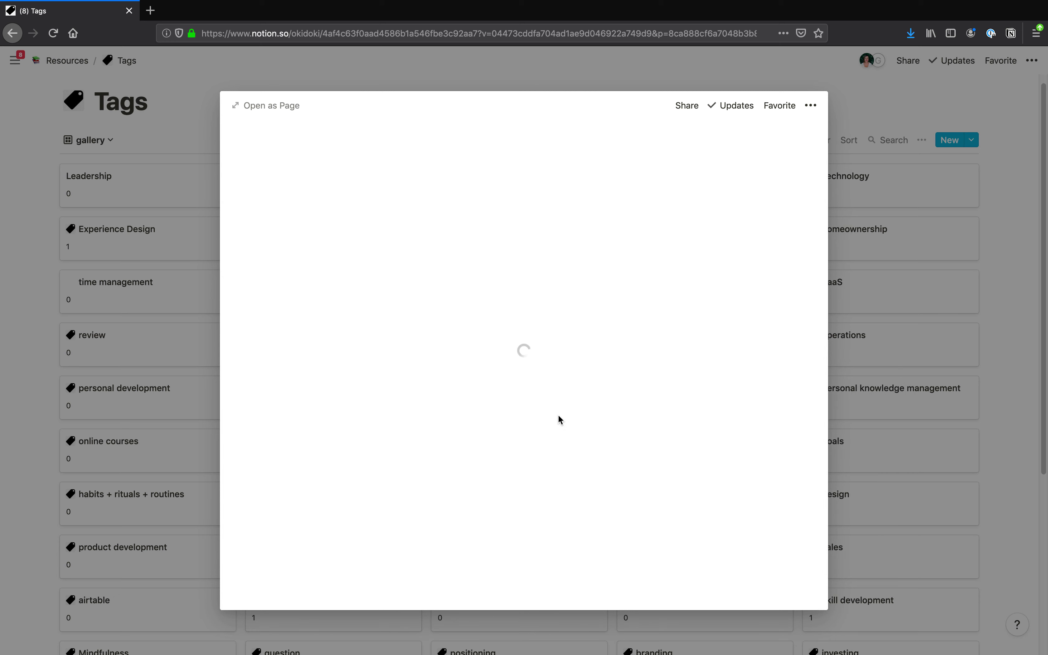
{"action": "scroll", "coordinate": [503, 303], "scroll_direction": "down", "scroll_amount": 3}
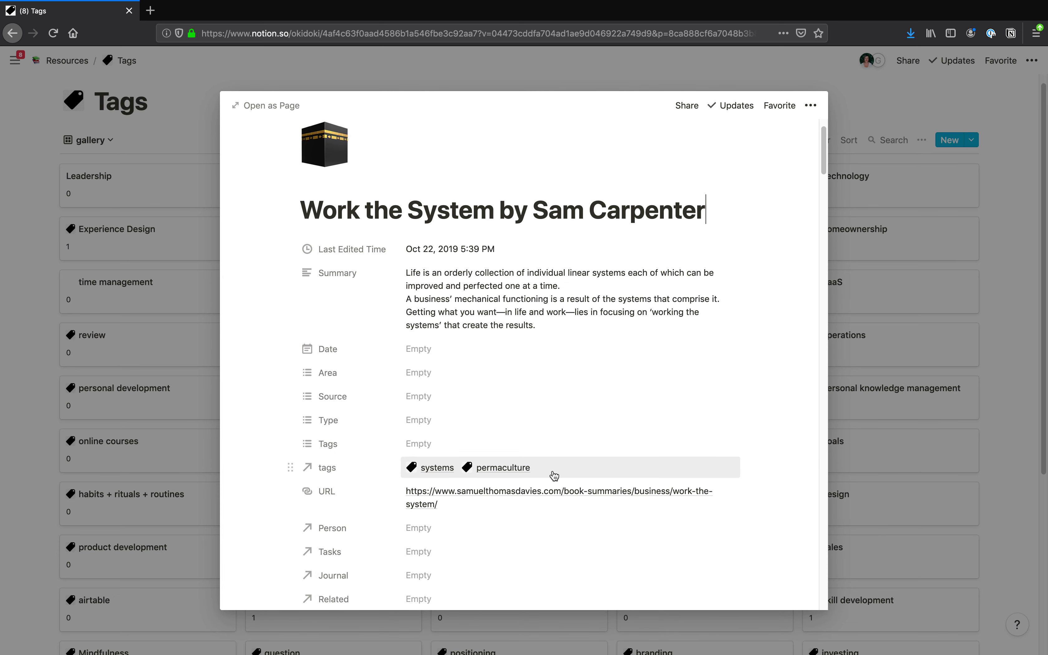
{"action": "scroll", "coordinate": [555, 476], "scroll_direction": "down", "scroll_amount": 3}
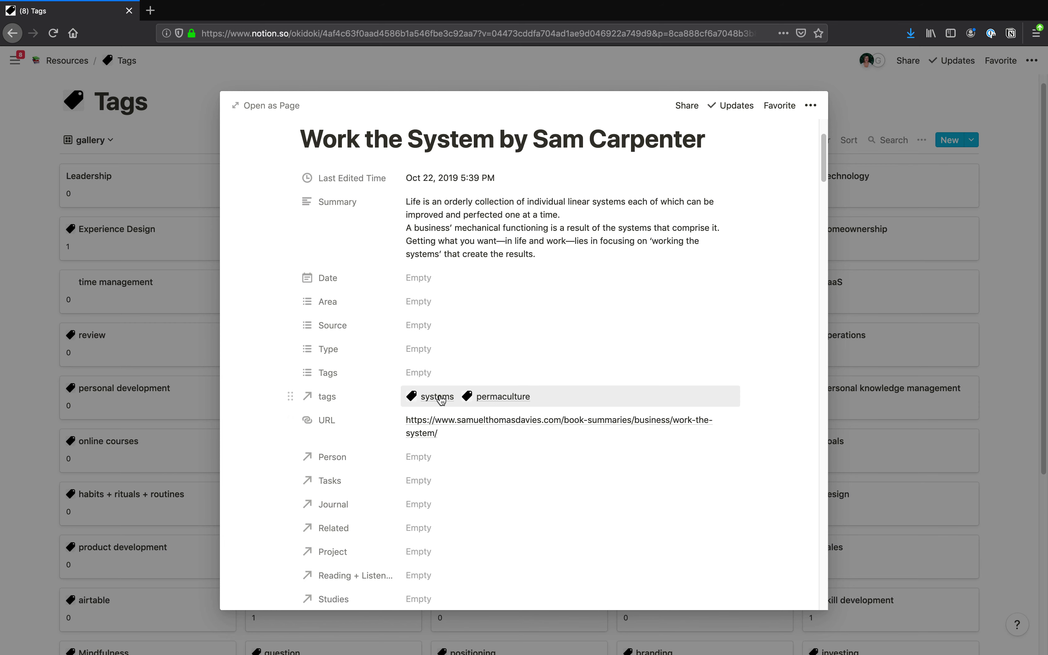
{"action": "left_click", "coordinate": [438, 397]}
Step: Preview the systems tag page, then close it to return to the Tags gallery
{"action": "left_click", "coordinate": [452, 438]}
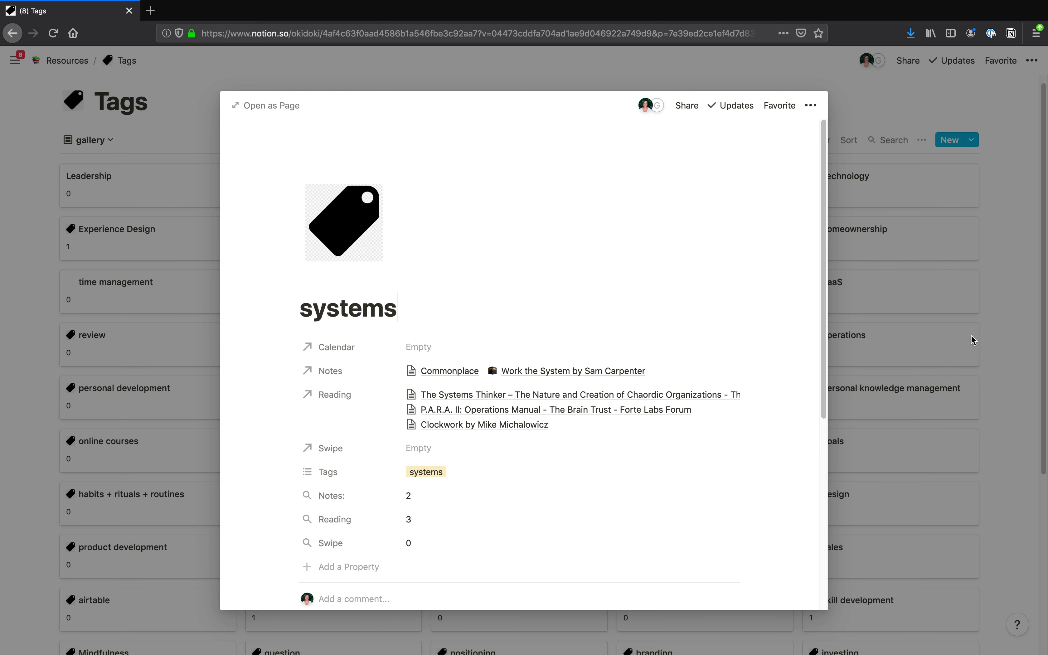
{"action": "left_click", "coordinate": [889, 221]}
Step: Switch the Tags database to its table view and widen the Swipe column
{"action": "left_click", "coordinate": [104, 138]}
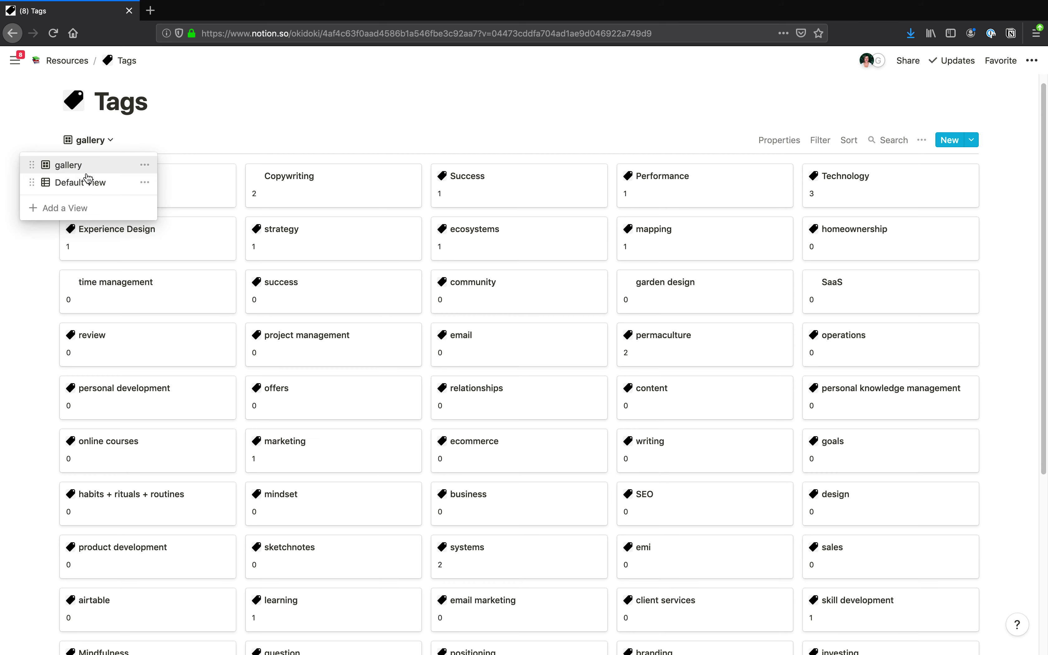
{"action": "left_click", "coordinate": [85, 183]}
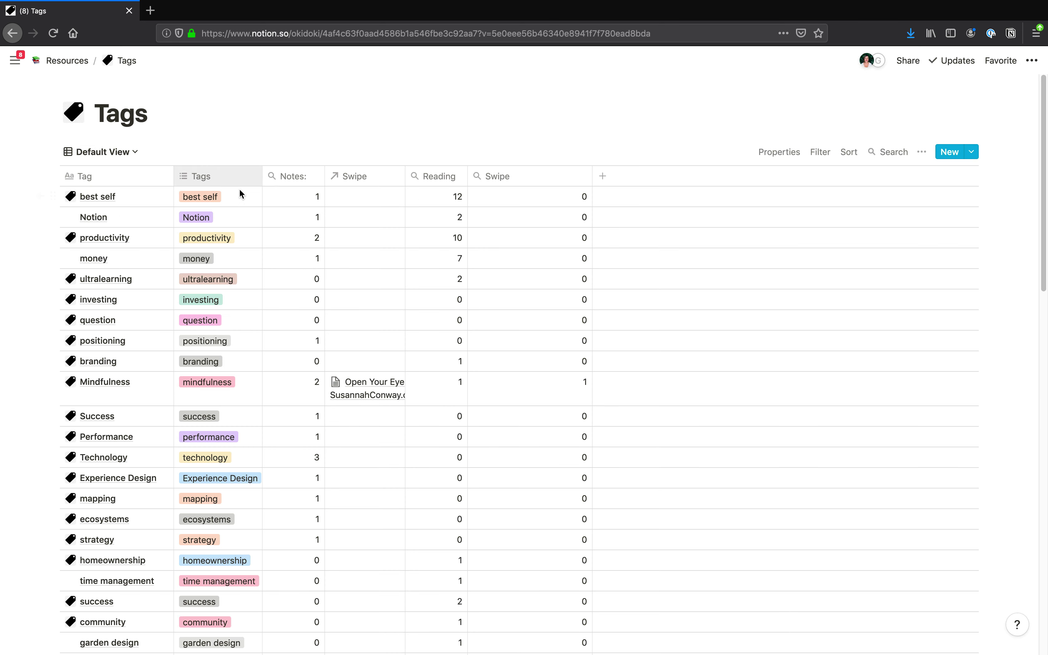
{"action": "scroll", "coordinate": [304, 219], "scroll_direction": "down", "scroll_amount": 2}
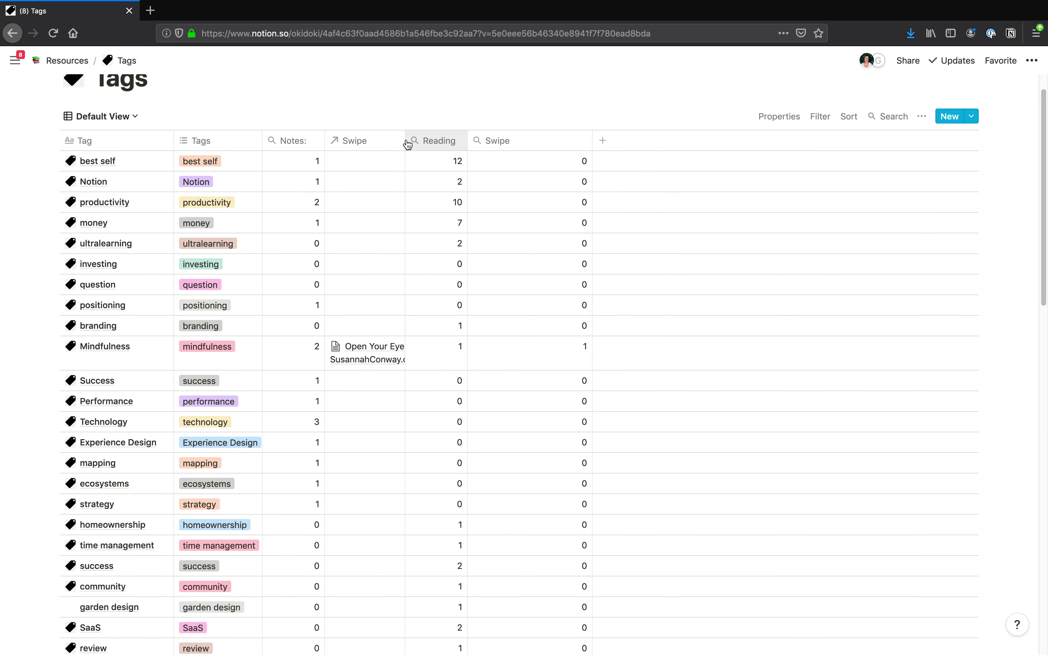
{"action": "left_click_drag", "start_coordinate": [407, 146], "coordinate": [547, 134]}
Step: Show the Reading, Calendar and Notes relations as table columns
{"action": "left_click", "coordinate": [775, 116]}
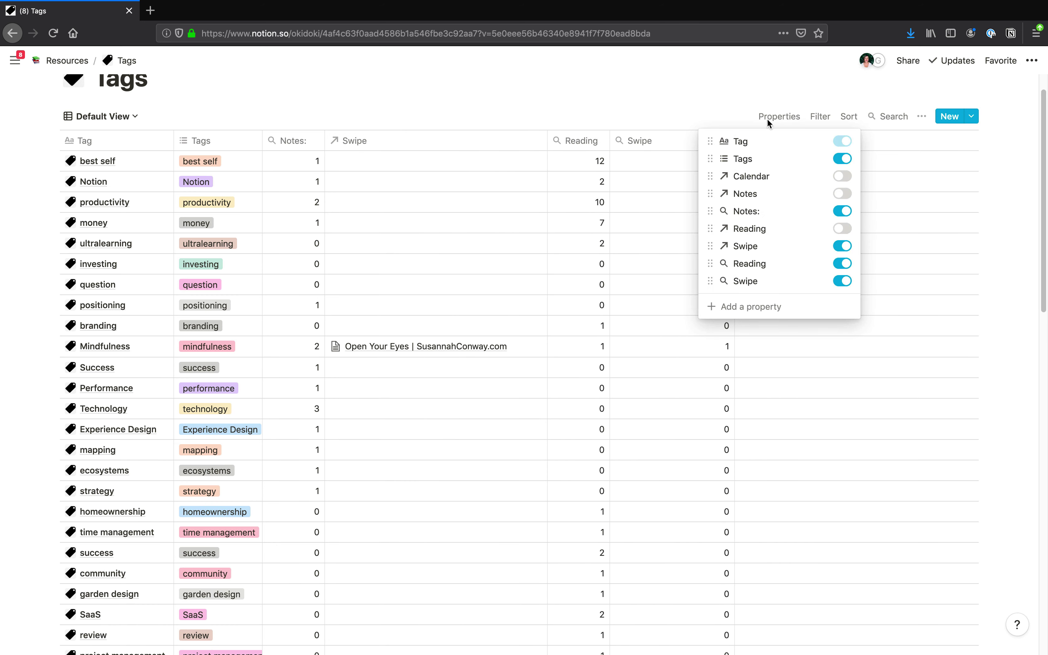
{"action": "left_click", "coordinate": [843, 226]}
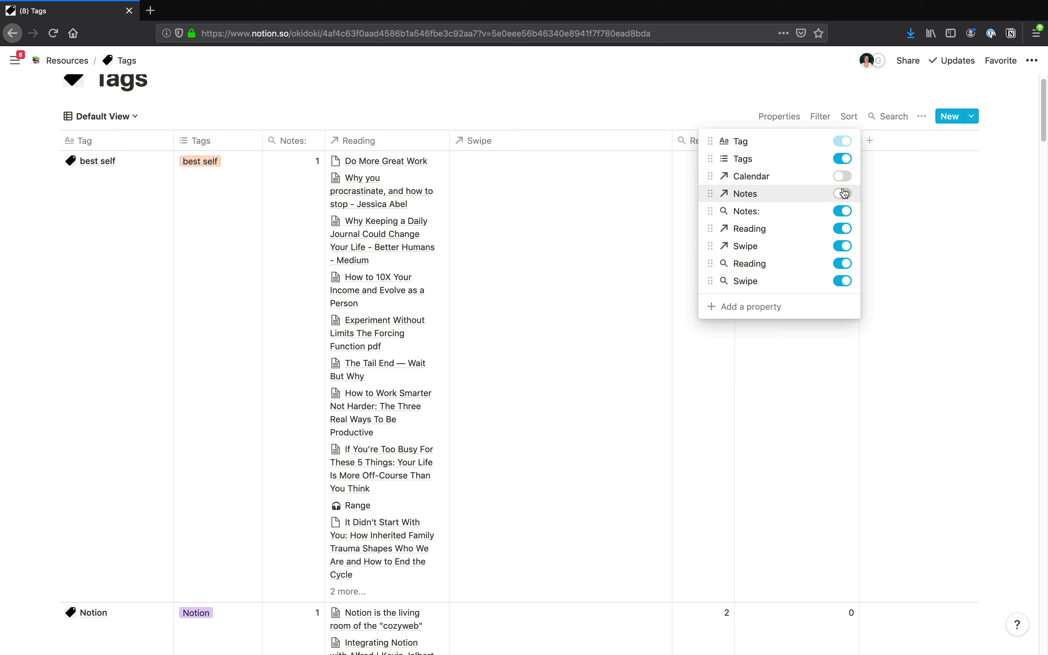
{"action": "left_click", "coordinate": [842, 176]}
{"action": "left_click", "coordinate": [843, 195]}
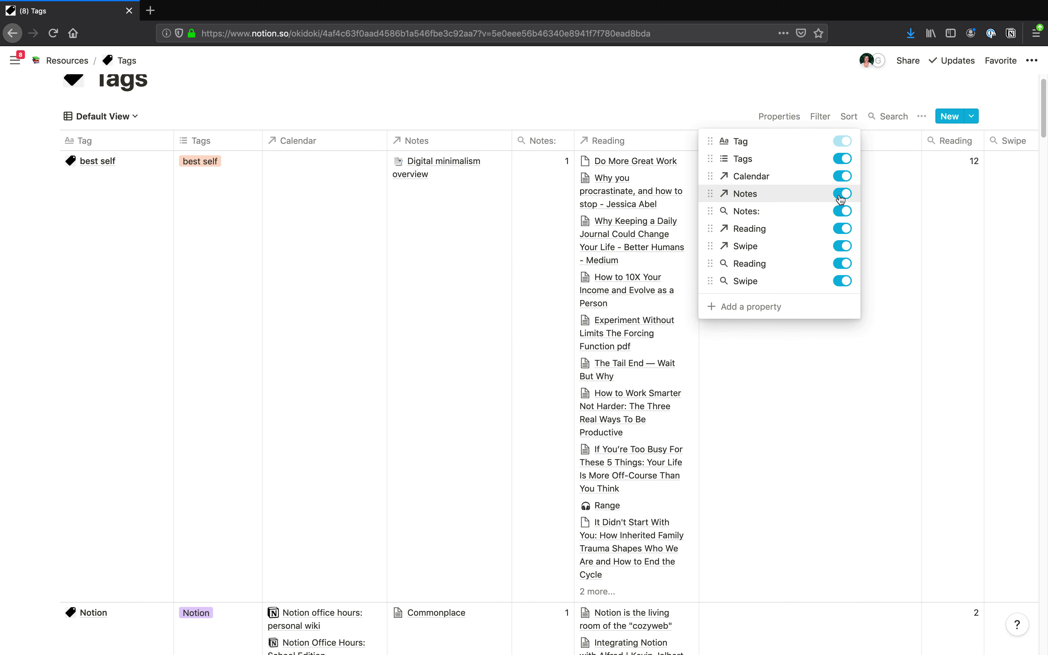
{"action": "left_click", "coordinate": [377, 189]}
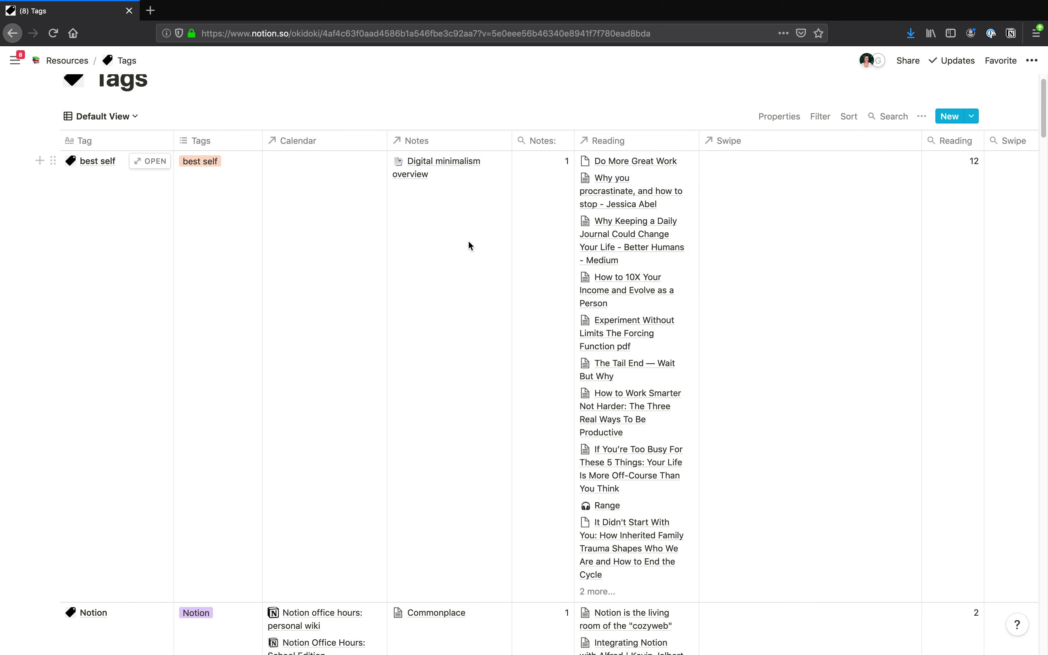
Step: Review the new relation columns and switch the Tags database back to gallery view
{"action": "scroll", "coordinate": [514, 399], "scroll_direction": "down", "scroll_amount": 10}
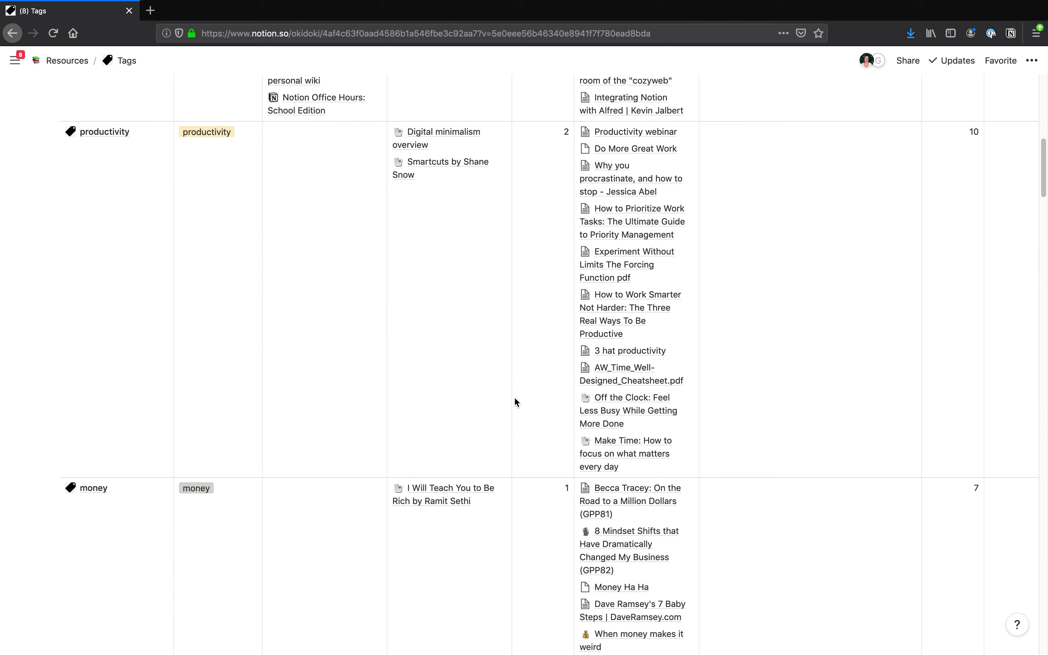
{"action": "scroll", "coordinate": [514, 401], "scroll_direction": "down", "scroll_amount": 20}
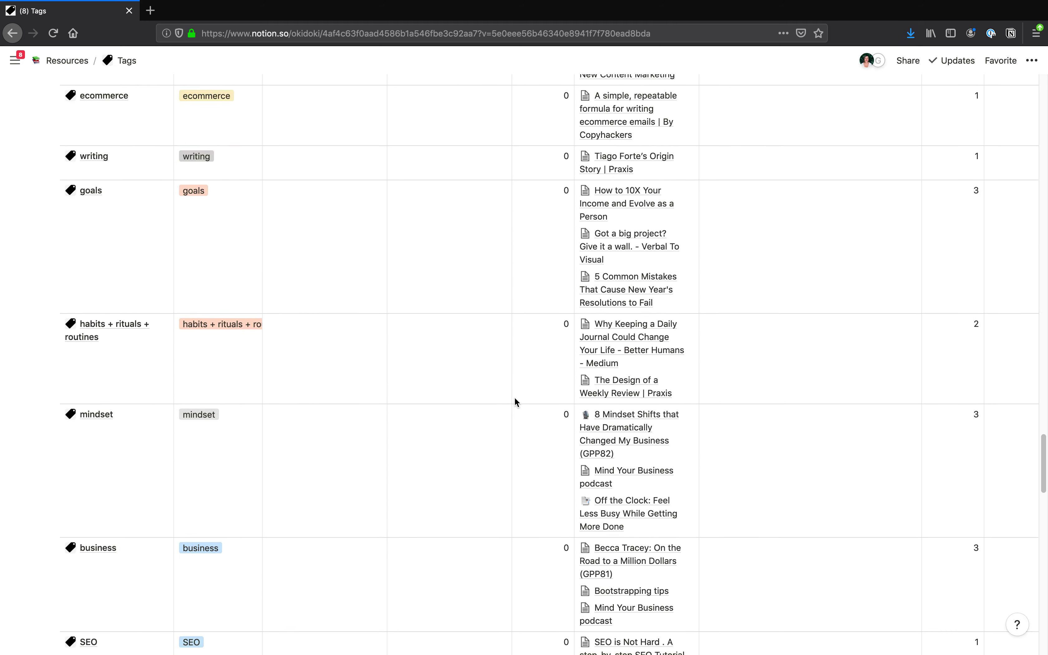
{"action": "scroll", "coordinate": [514, 397], "scroll_direction": "down", "scroll_amount": 20}
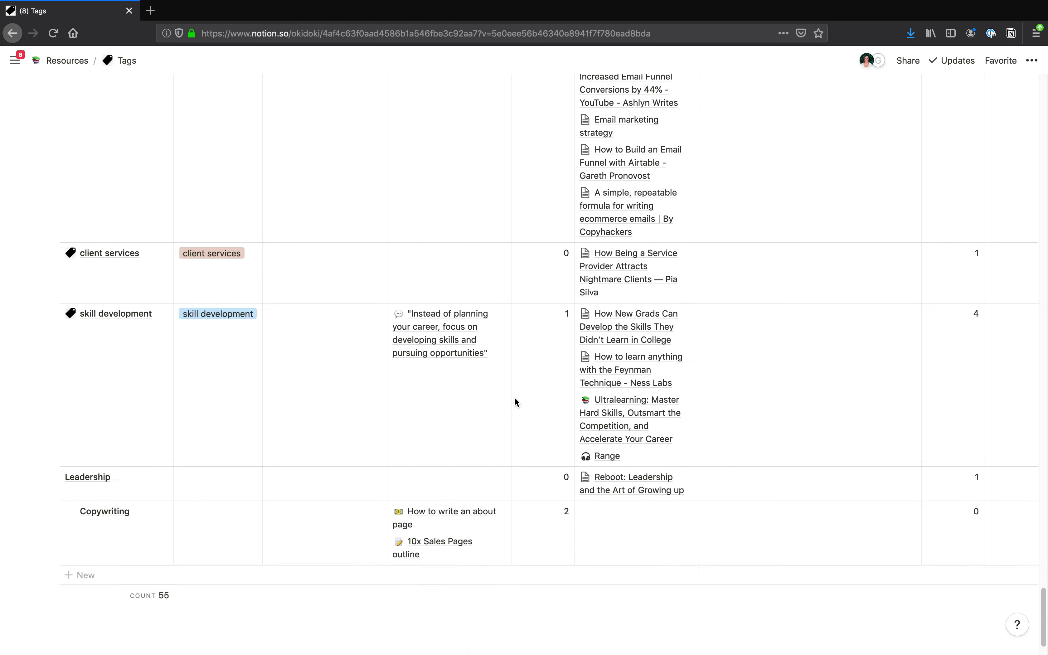
{"action": "scroll", "coordinate": [514, 397], "scroll_direction": "up", "scroll_amount": 20}
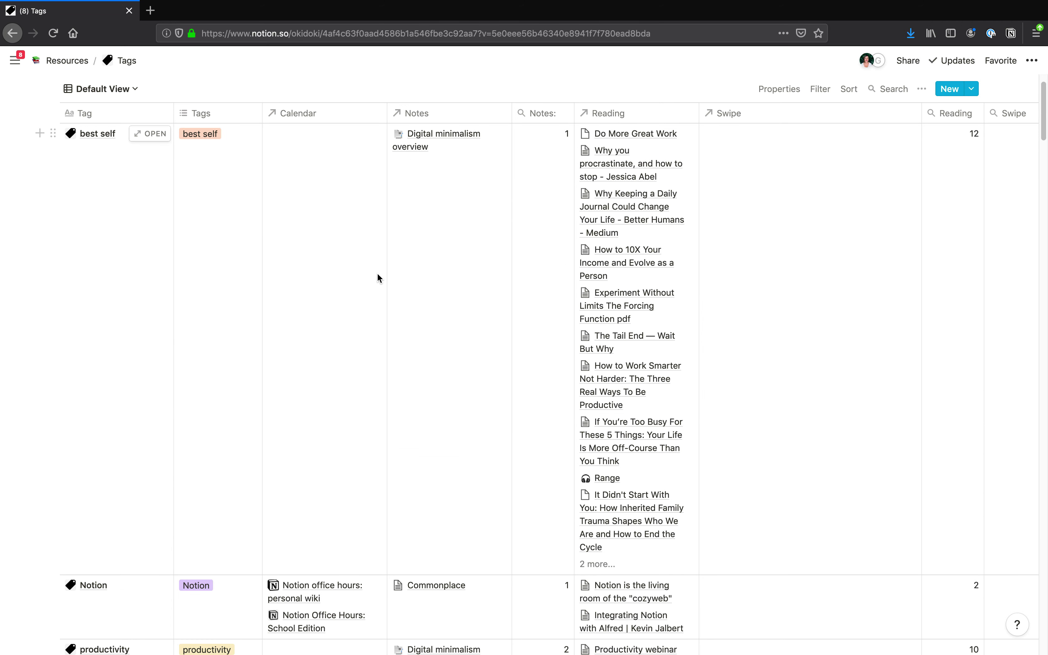
{"action": "scroll", "coordinate": [378, 278], "scroll_direction": "up", "scroll_amount": 3}
{"action": "left_click", "coordinate": [108, 152]}
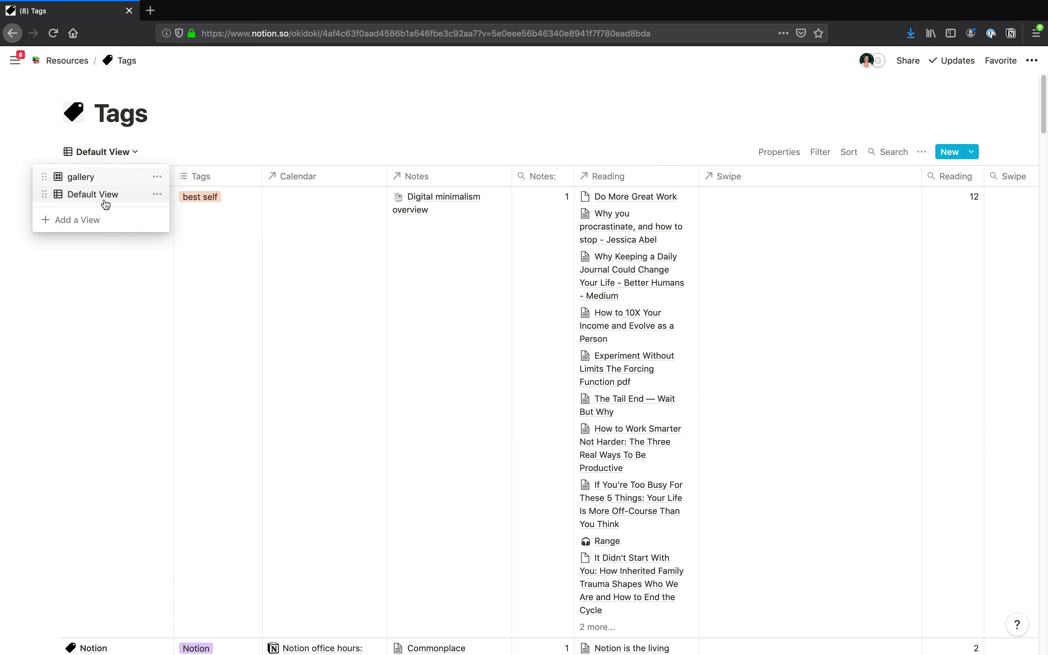
{"action": "left_click", "coordinate": [81, 178]}
{"action": "left_click", "coordinate": [777, 156]}
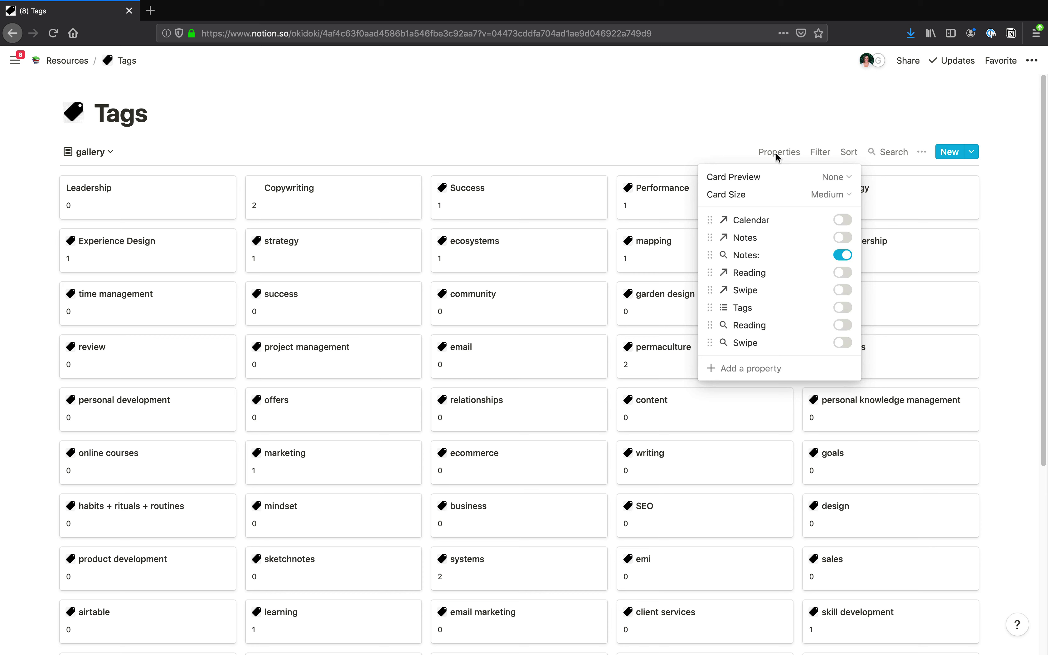
{"action": "left_click", "coordinate": [843, 289]}
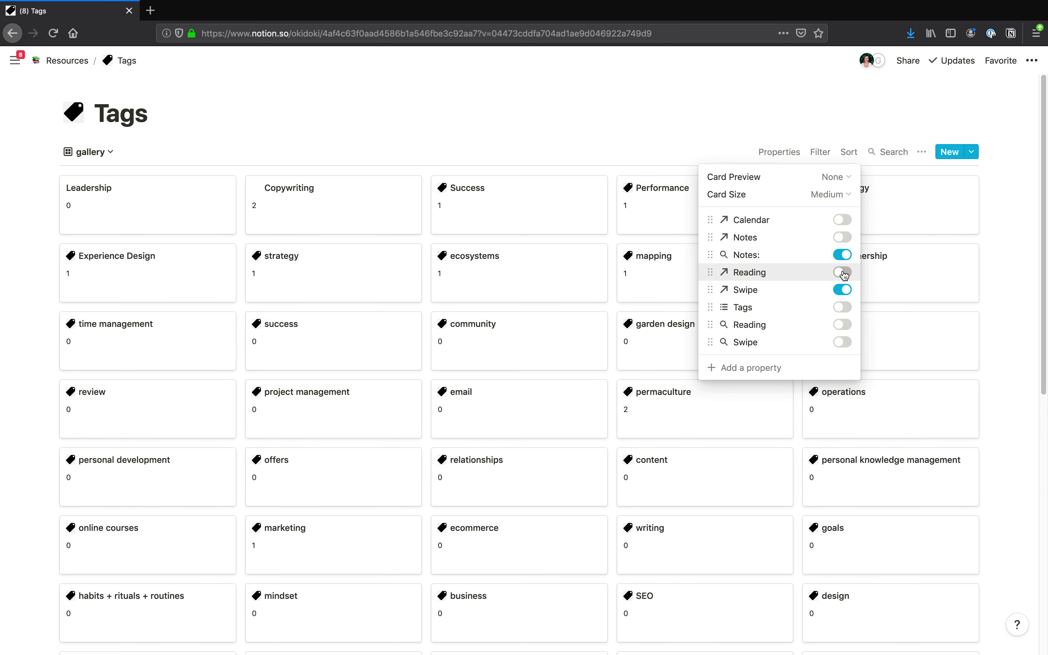
{"action": "left_click", "coordinate": [842, 272]}
{"action": "left_click", "coordinate": [843, 237]}
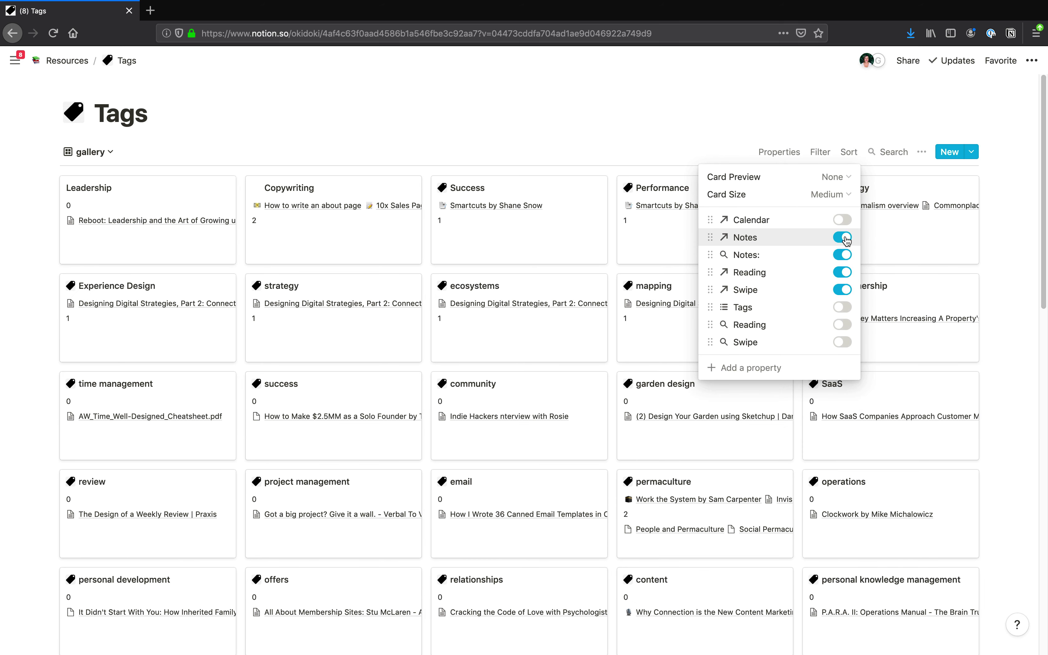
{"action": "left_click", "coordinate": [843, 308]}
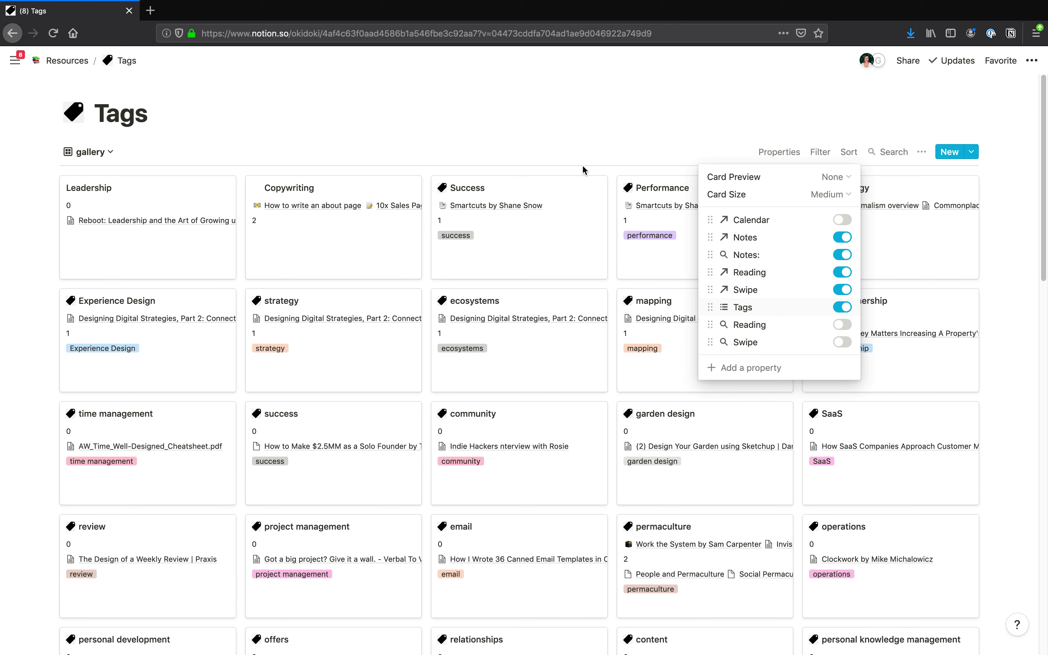
{"action": "left_click", "coordinate": [621, 144]}
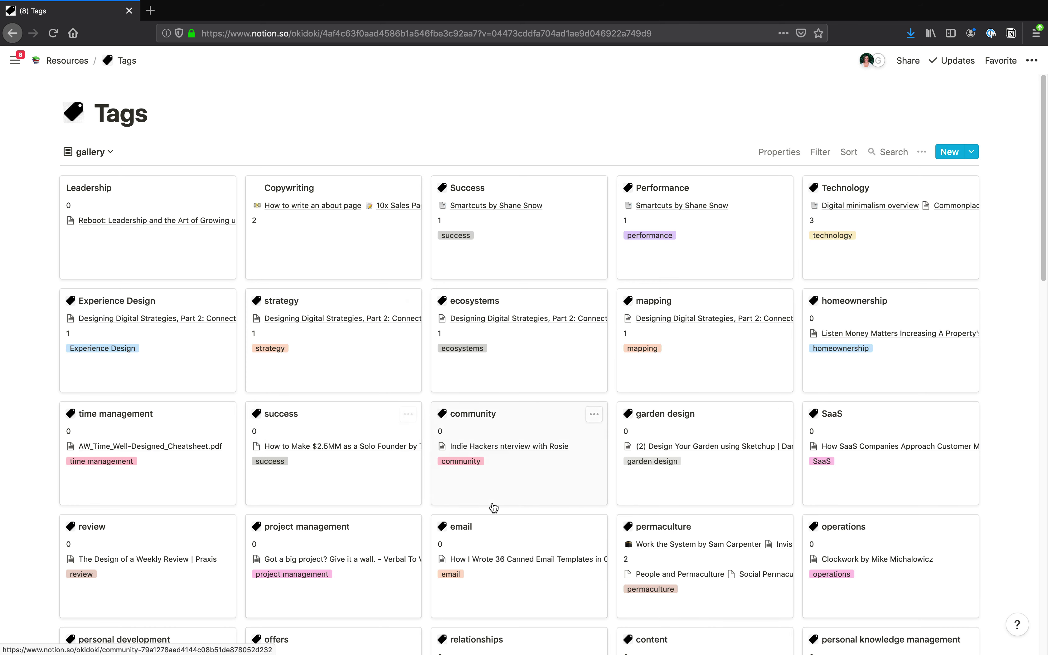
{"action": "scroll", "coordinate": [692, 477], "scroll_direction": "down", "scroll_amount": 1}
{"action": "scroll", "coordinate": [692, 476], "scroll_direction": "down", "scroll_amount": 1}
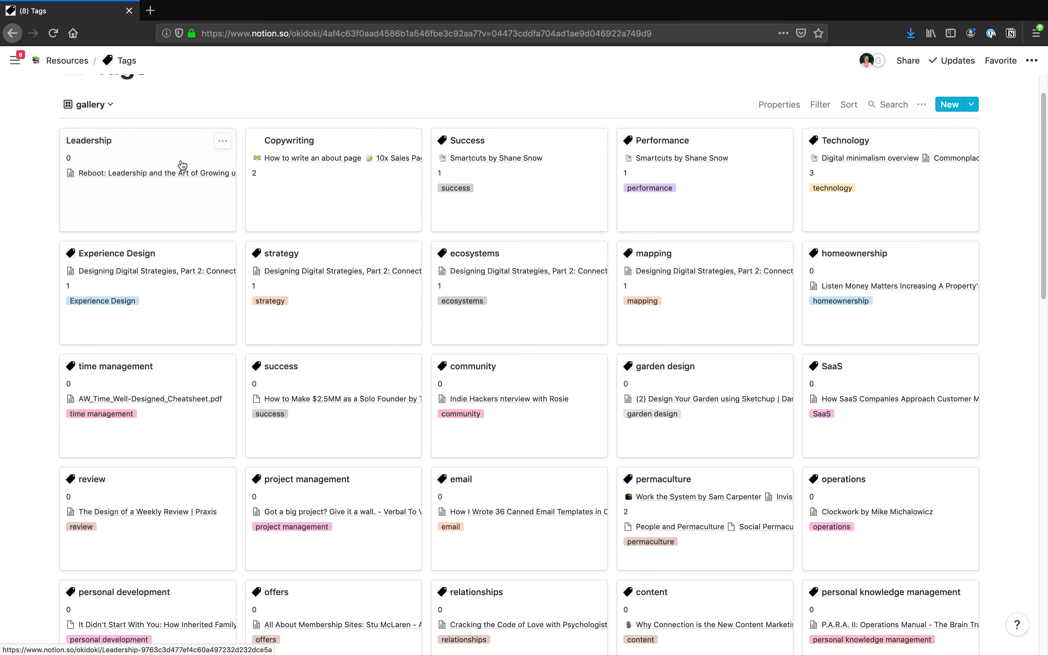
{"action": "scroll", "coordinate": [83, 190], "scroll_direction": "up", "scroll_amount": 1}
{"action": "scroll", "coordinate": [82, 189], "scroll_direction": "up", "scroll_amount": 2}
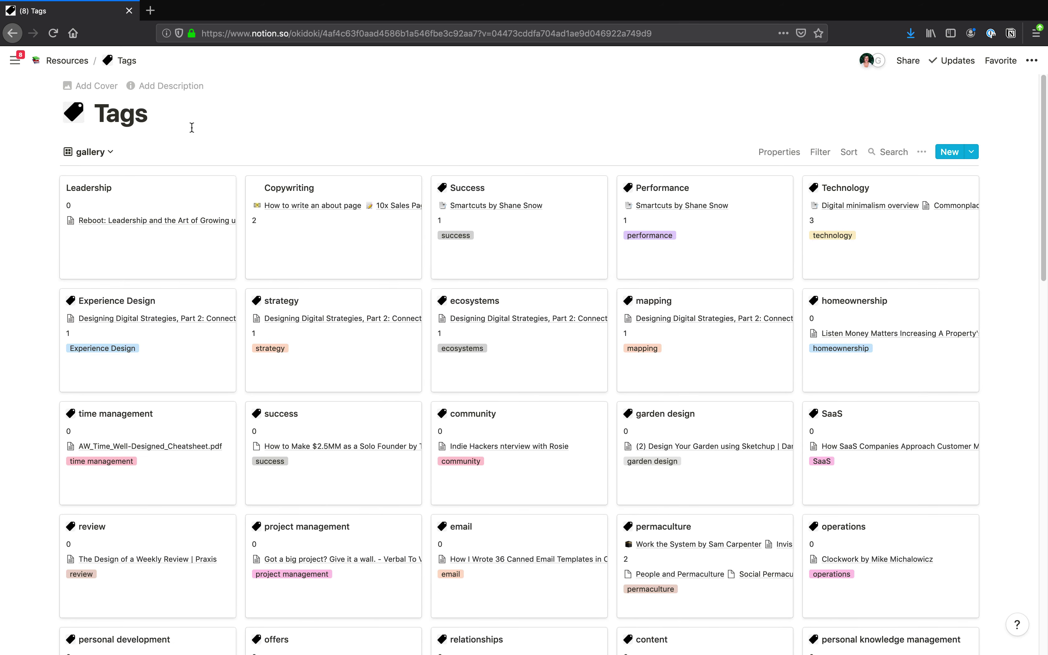
{"action": "left_click", "coordinate": [355, 360]}
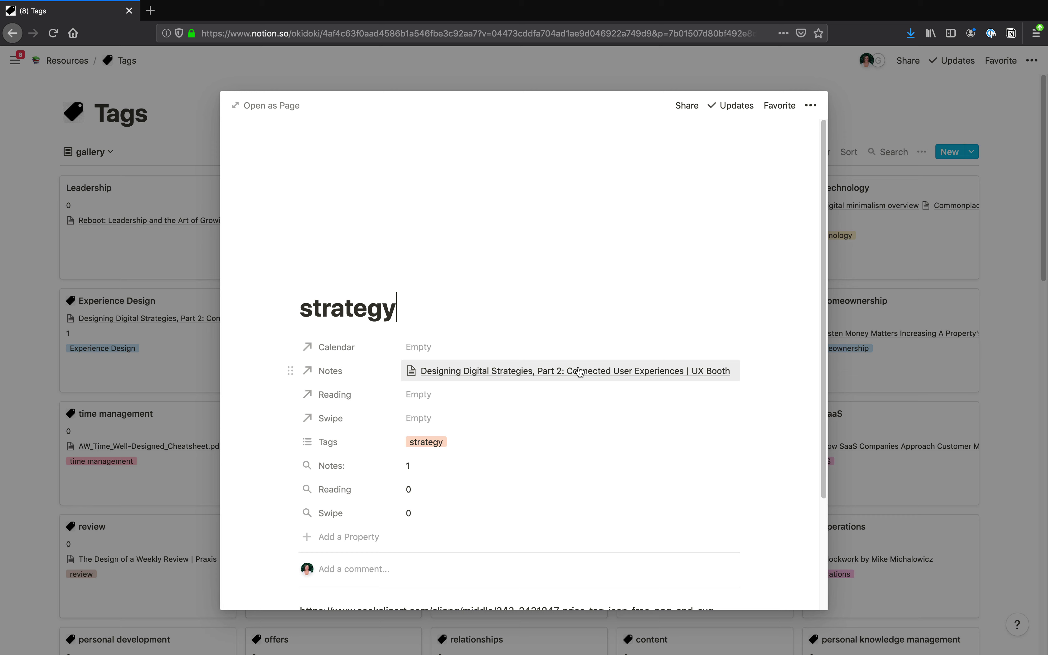
{"action": "left_click", "coordinate": [486, 371]}
{"action": "left_click", "coordinate": [505, 408]}
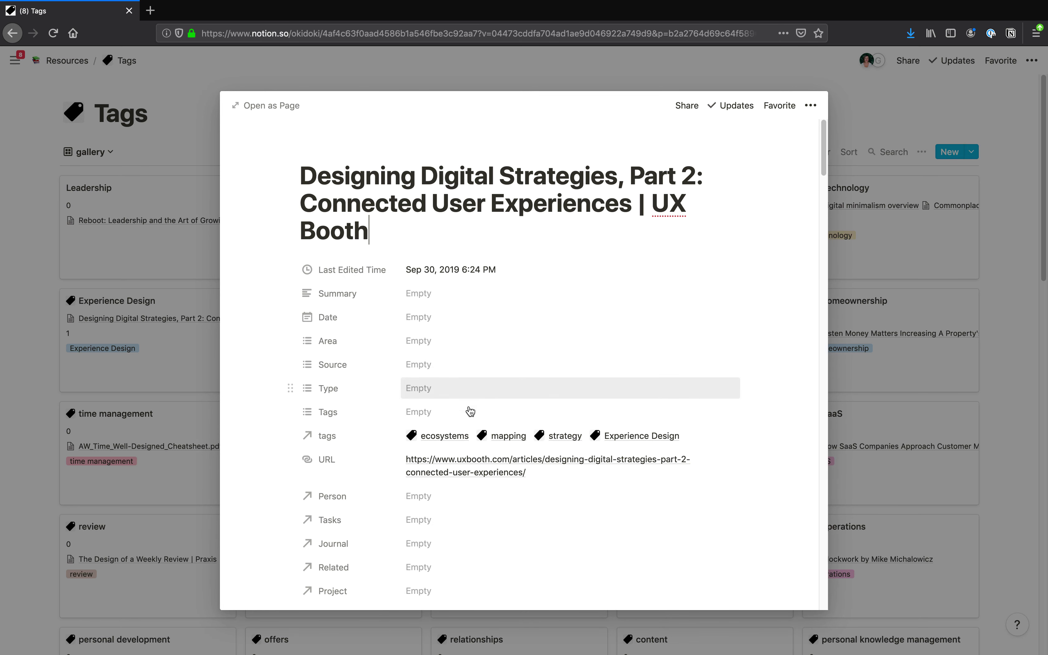
{"action": "scroll", "coordinate": [467, 456], "scroll_direction": "down", "scroll_amount": 3}
{"action": "scroll", "coordinate": [468, 456], "scroll_direction": "down", "scroll_amount": 8}
{"action": "left_click", "coordinate": [887, 492]}
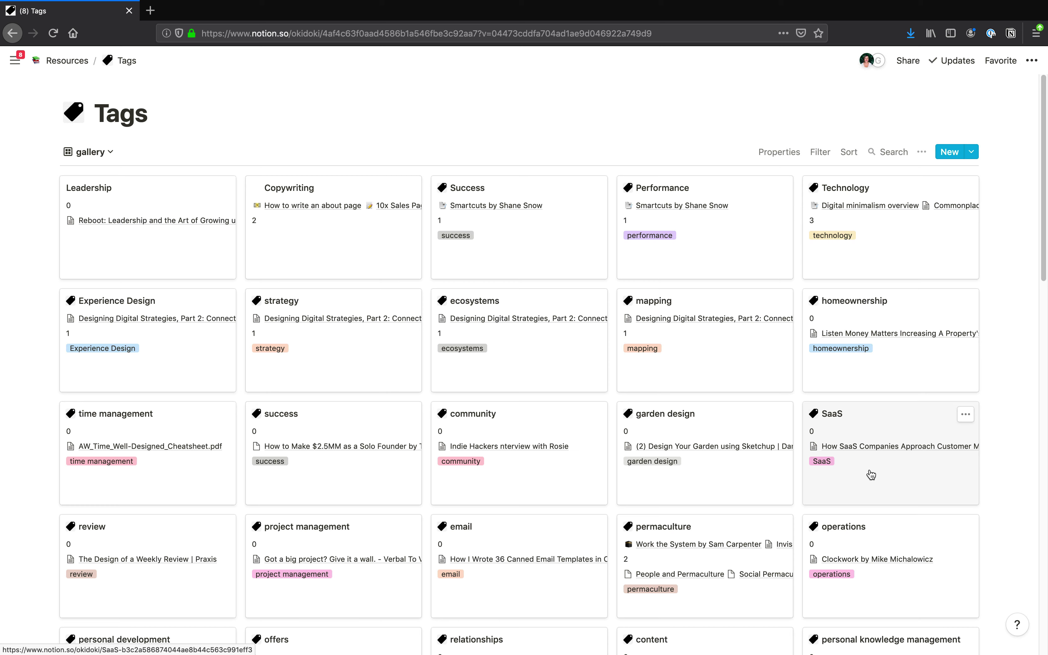
{"action": "scroll", "coordinate": [871, 475], "scroll_direction": "down", "scroll_amount": 2}
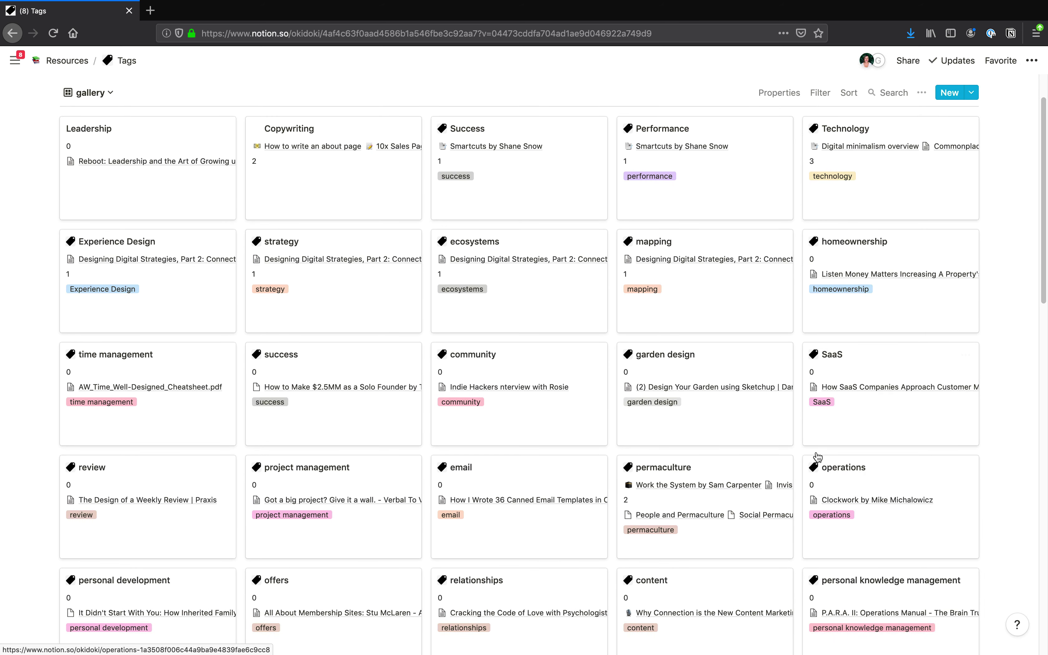
{"action": "scroll", "coordinate": [817, 458], "scroll_direction": "up", "scroll_amount": 2}
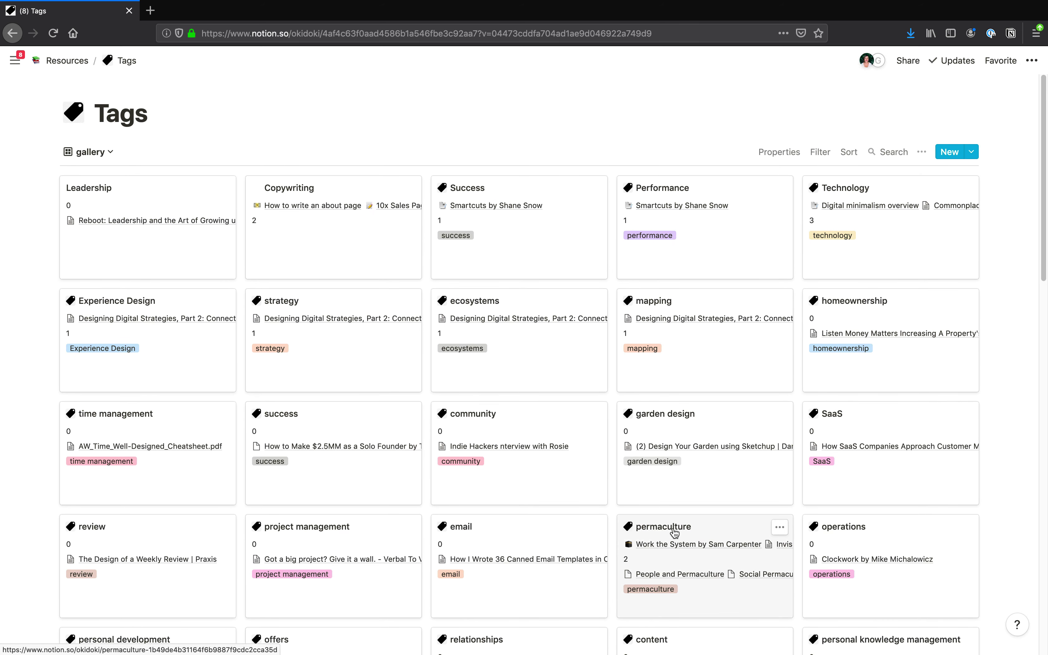
{"action": "left_click", "coordinate": [674, 533]}
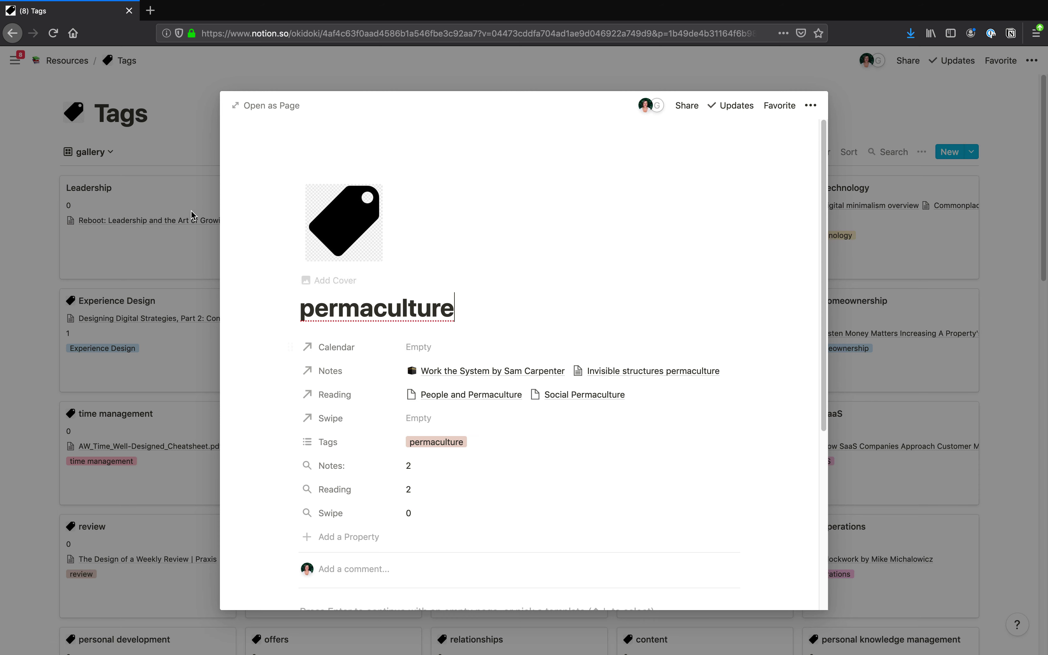
{"action": "left_click", "coordinate": [356, 537]}
{"action": "left_click", "coordinate": [250, 524]}
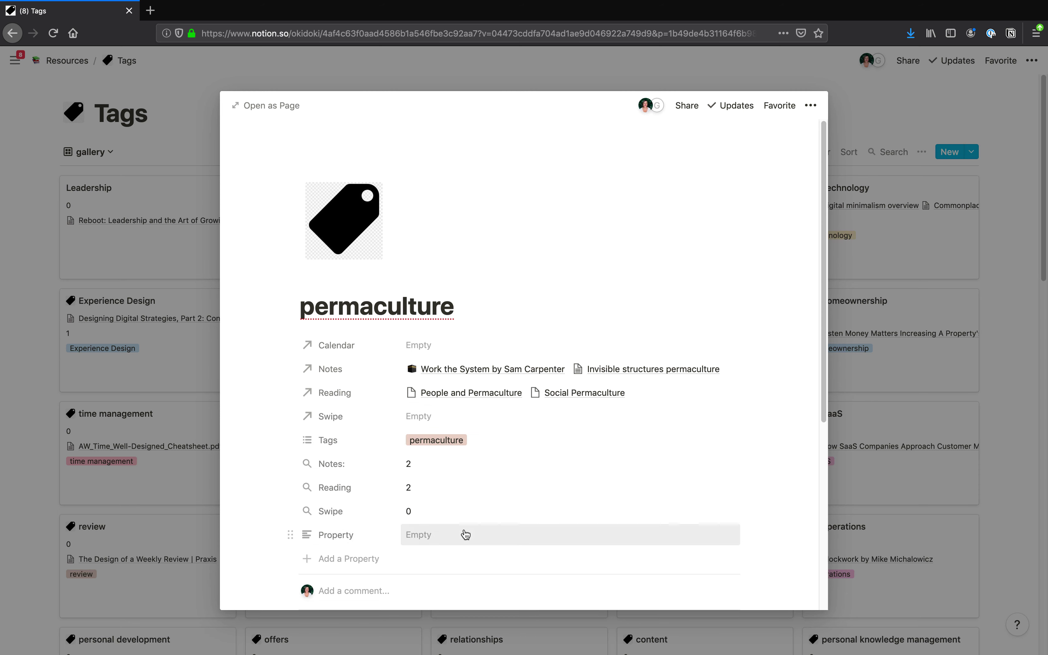
{"action": "scroll", "coordinate": [441, 443], "scroll_direction": "down", "scroll_amount": 3}
{"action": "left_click", "coordinate": [489, 436]}
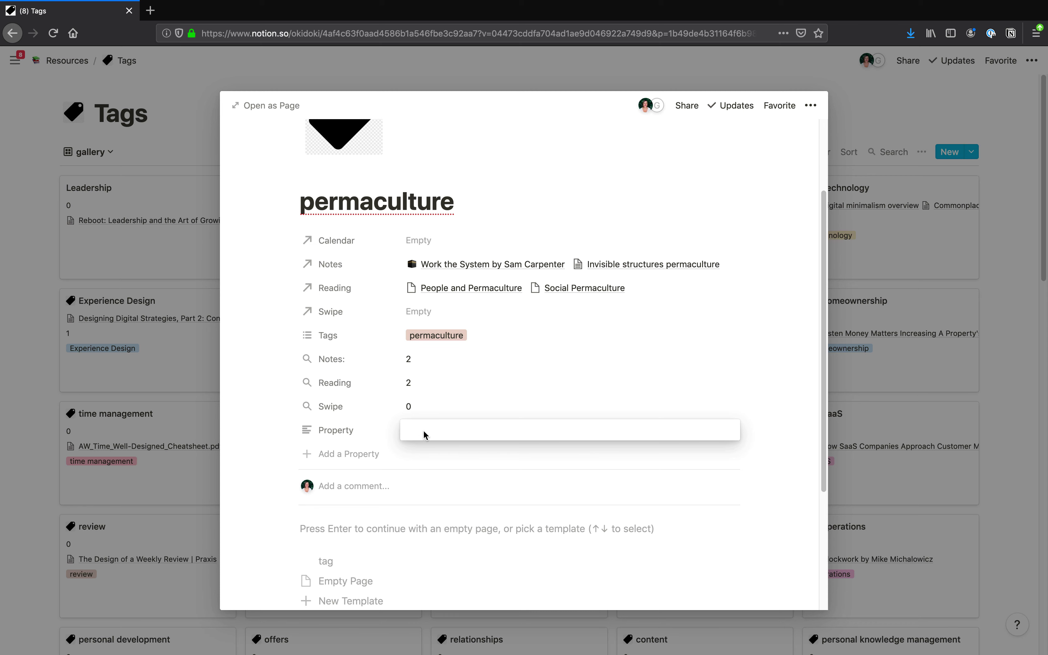
{"action": "type", "text": "@per"}
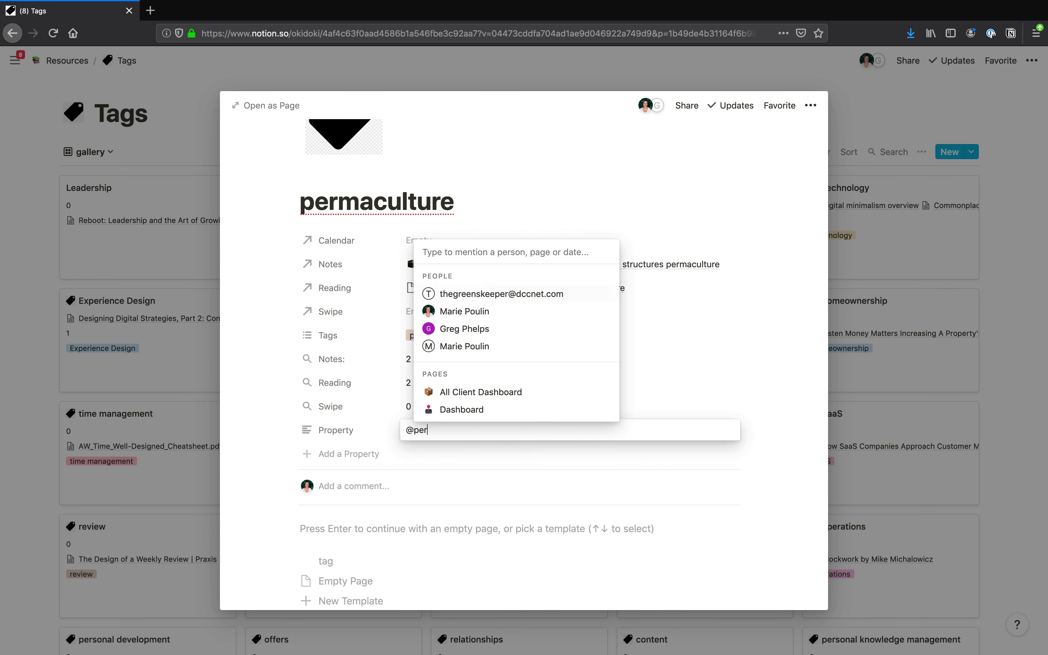
{"action": "type", "text": "macu"}
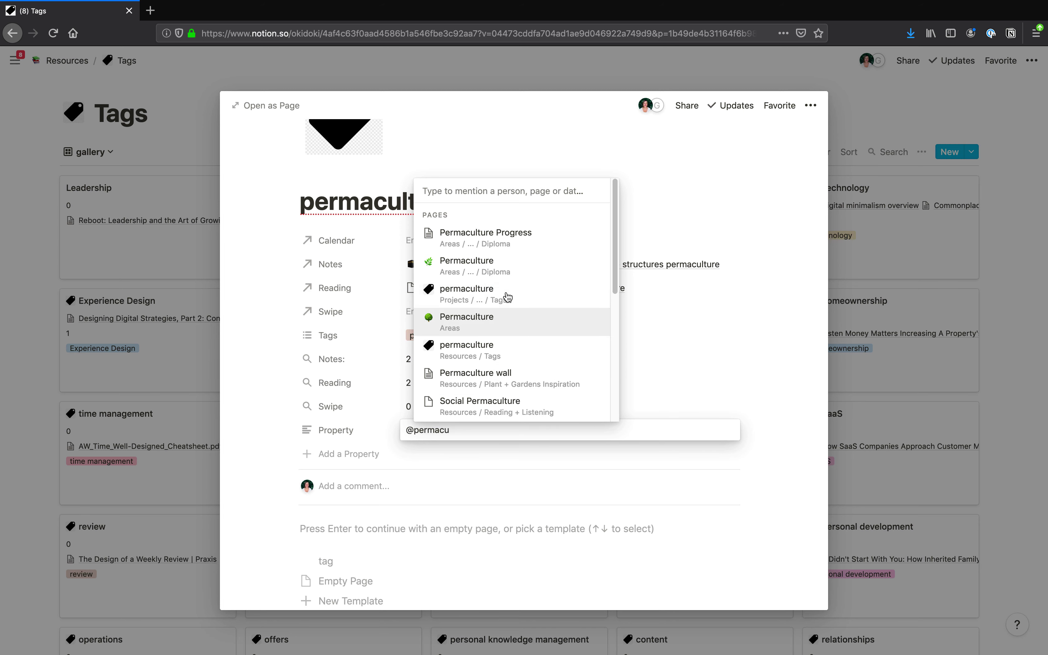
{"action": "left_click", "coordinate": [491, 325]}
{"action": "left_click", "coordinate": [466, 445]}
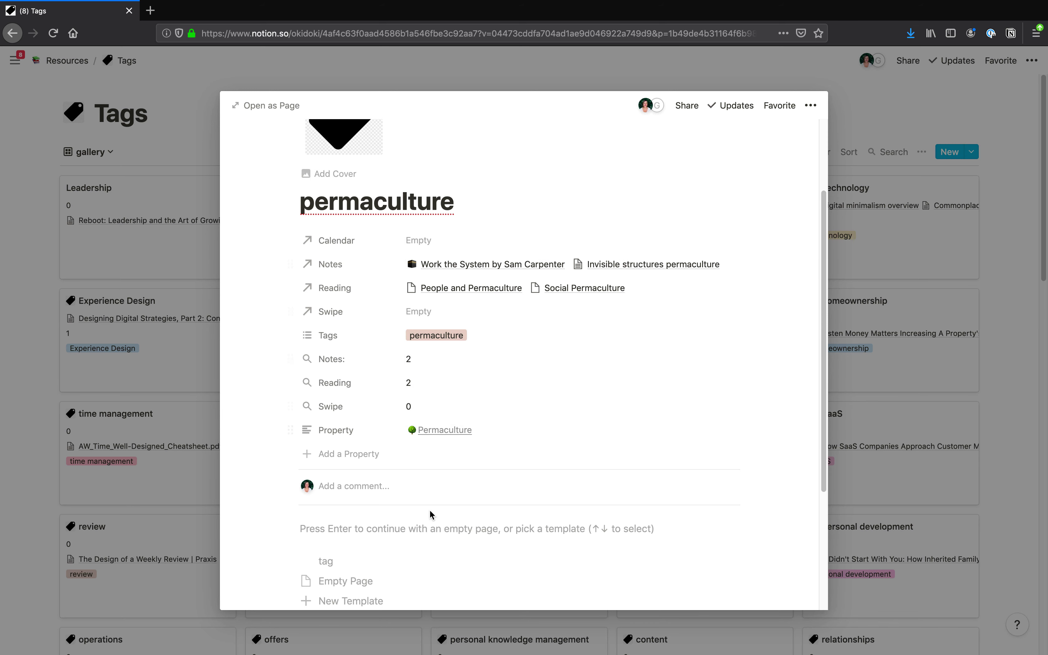
{"action": "scroll", "coordinate": [532, 286], "scroll_direction": "up", "scroll_amount": 3}
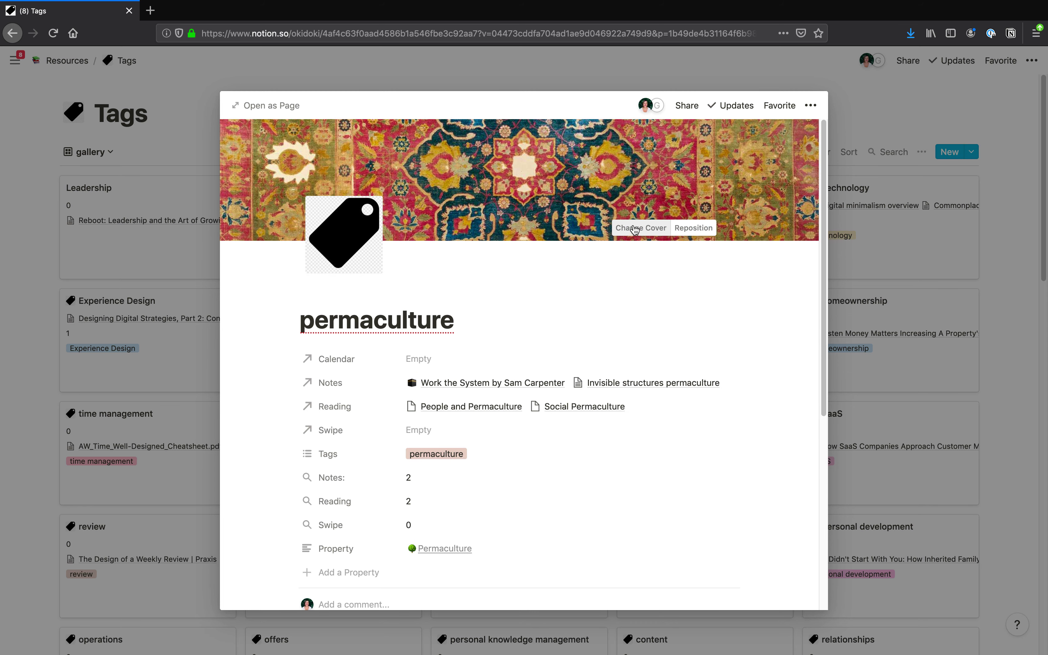
Step: Set a vegetable photo from an Unsplash 'farm' search as the permaculture cover, then close the page
{"action": "left_click", "coordinate": [635, 230]}
{"action": "left_click", "coordinate": [615, 252]}
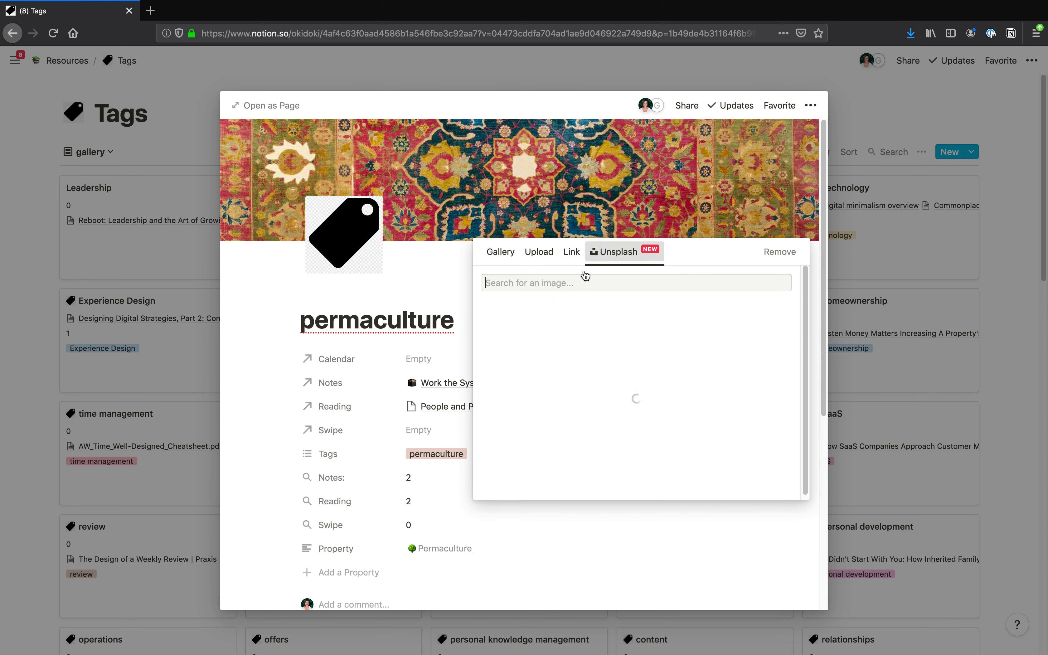
{"action": "type", "text": "farm"}
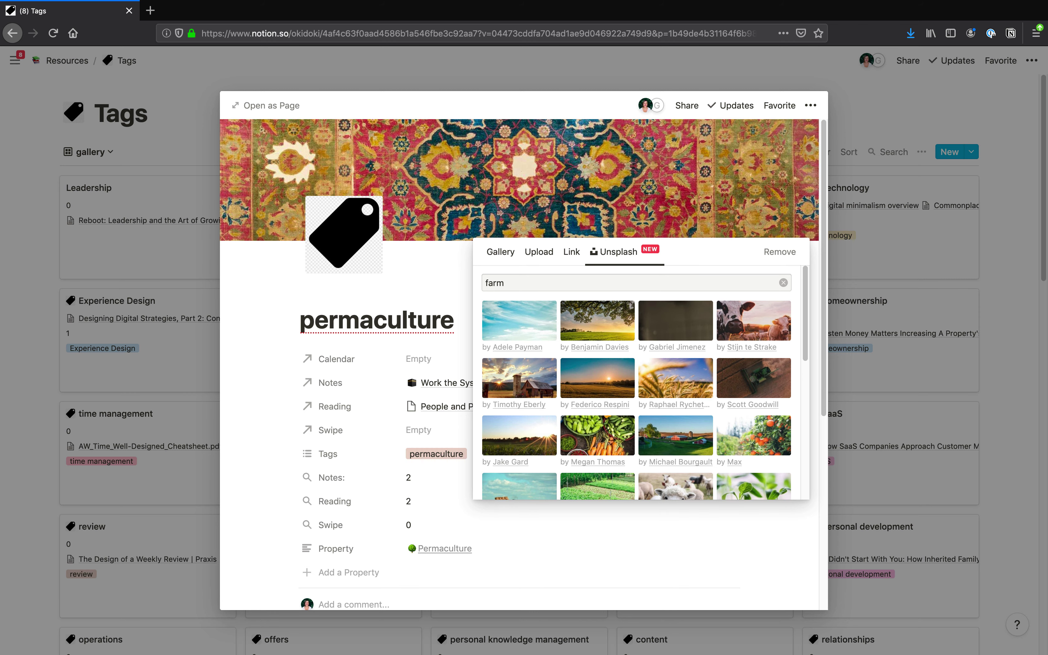
{"action": "left_click", "coordinate": [613, 320]}
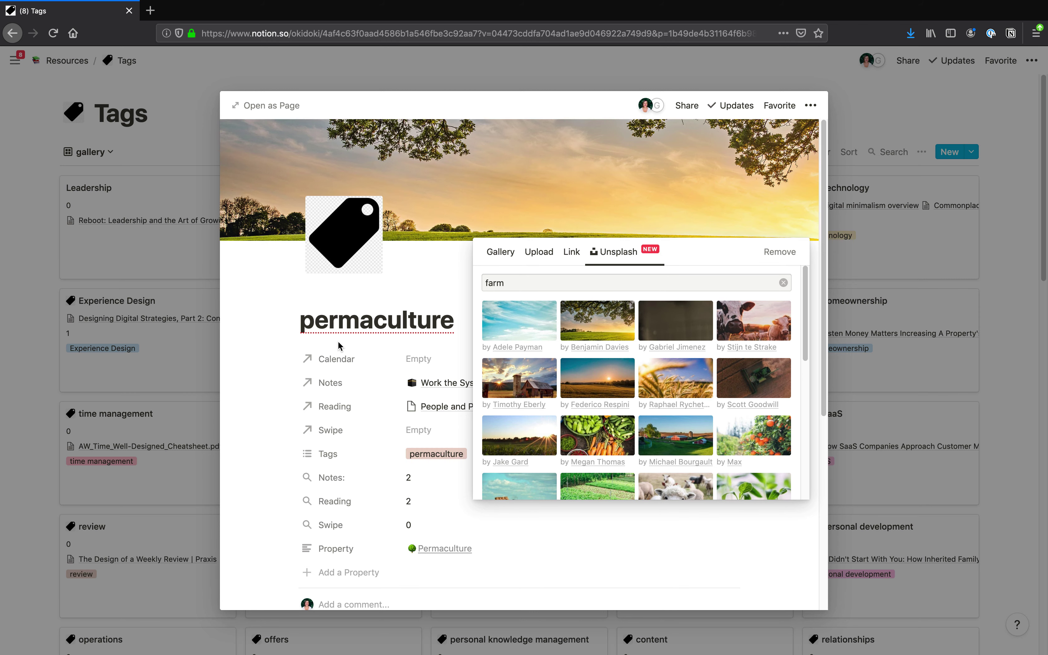
{"action": "left_click", "coordinate": [598, 425]}
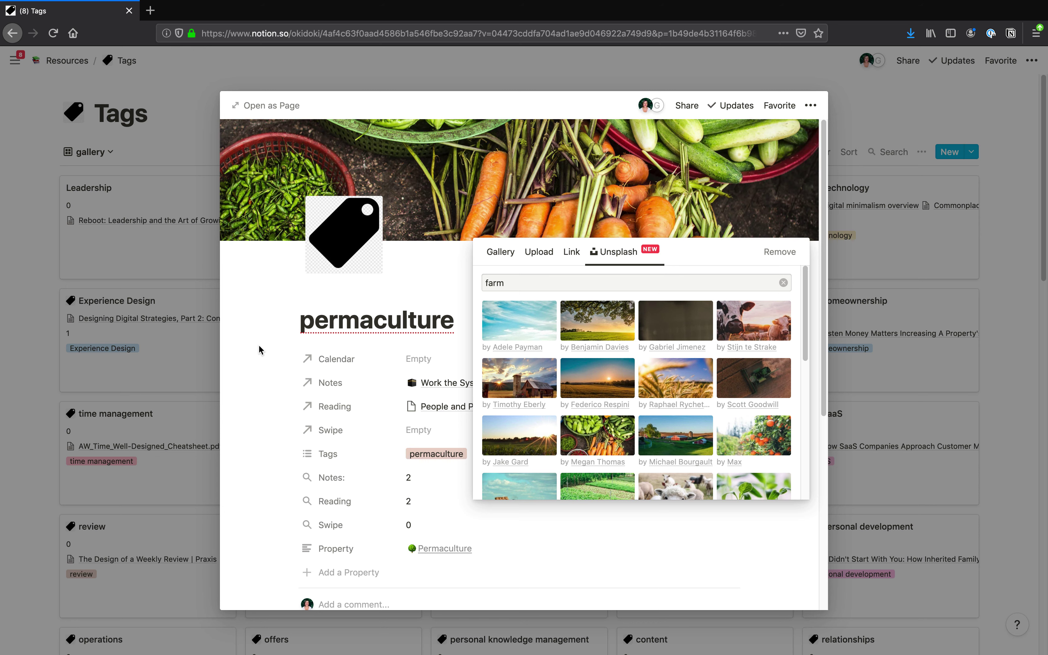
{"action": "left_click", "coordinate": [375, 327]}
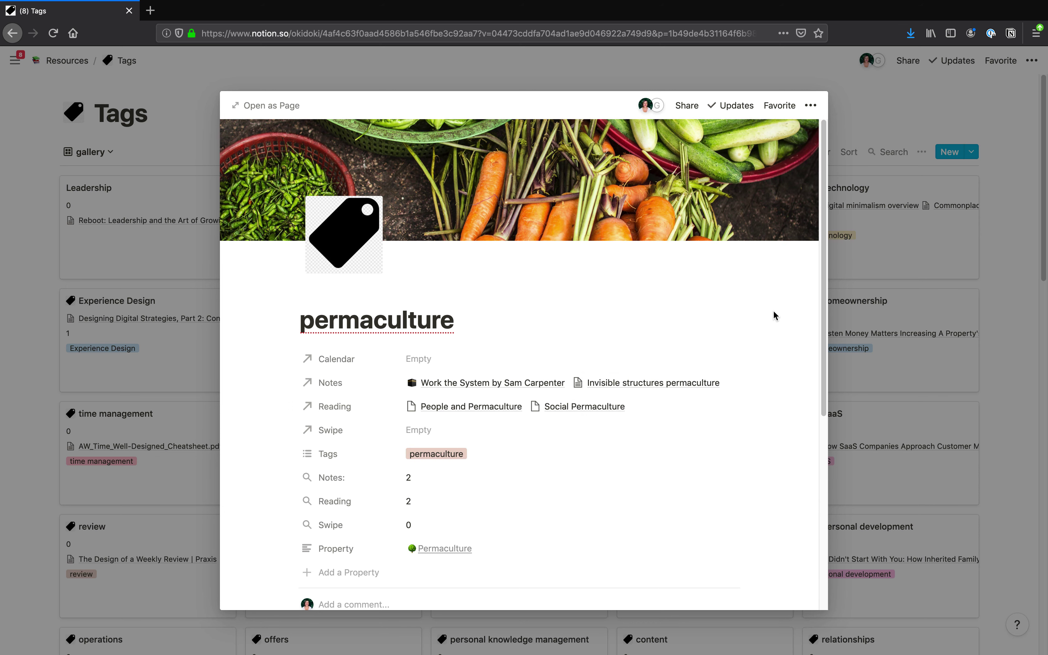
{"action": "left_click", "coordinate": [906, 113]}
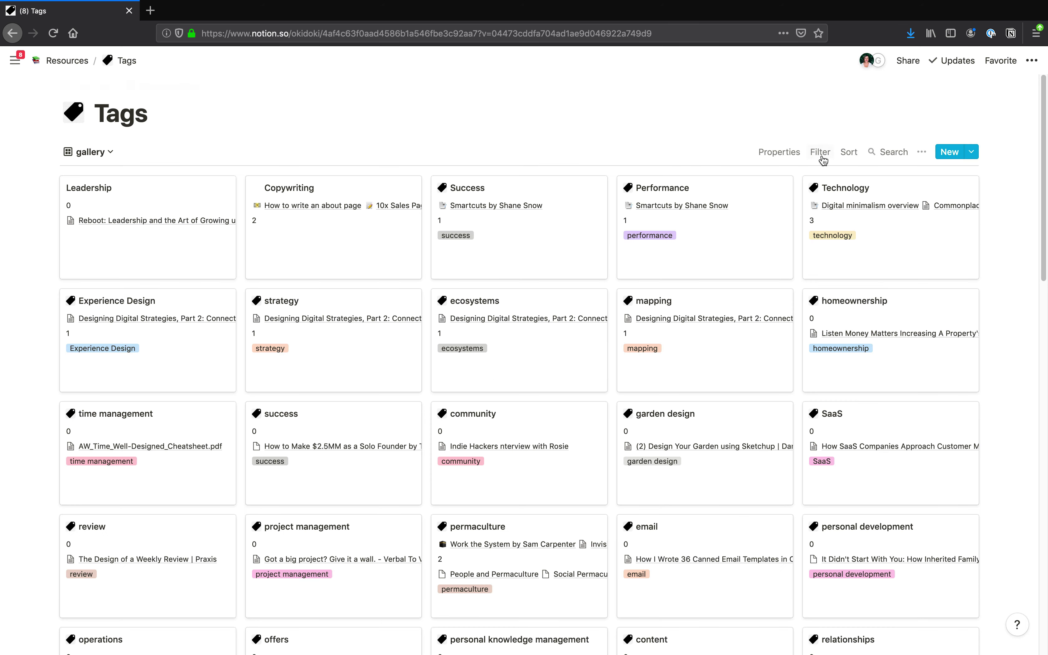
Step: Set the gallery's Card Preview to Page Cover and Card Size to Small, leaving Fit Image off
{"action": "left_click", "coordinate": [780, 151]}
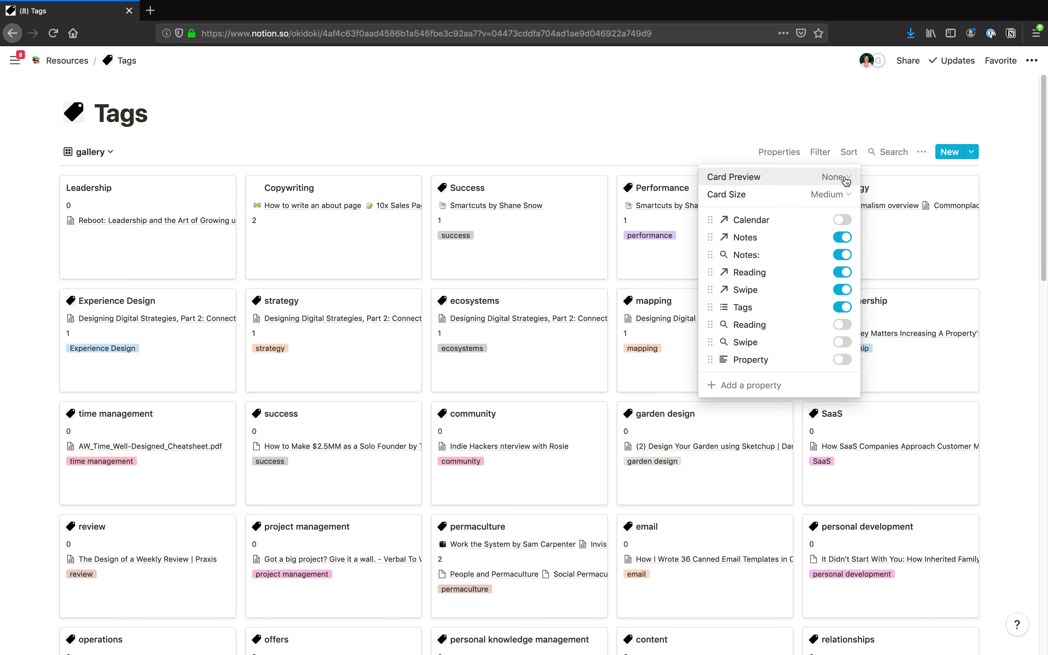
{"action": "left_click", "coordinate": [844, 177]}
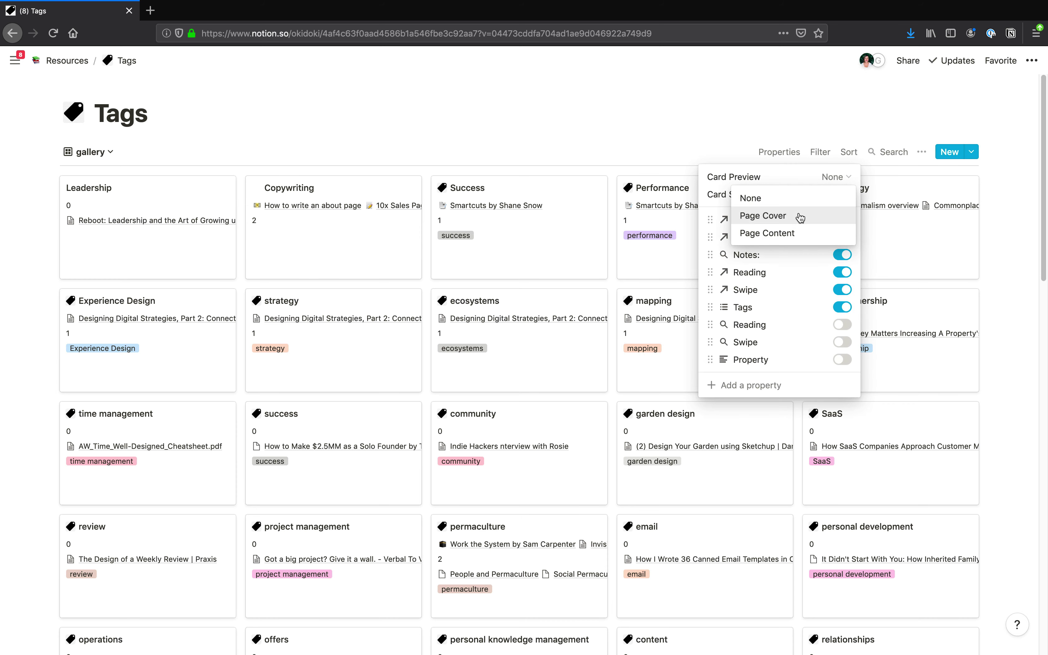
{"action": "left_click", "coordinate": [799, 217]}
{"action": "left_click", "coordinate": [829, 194]}
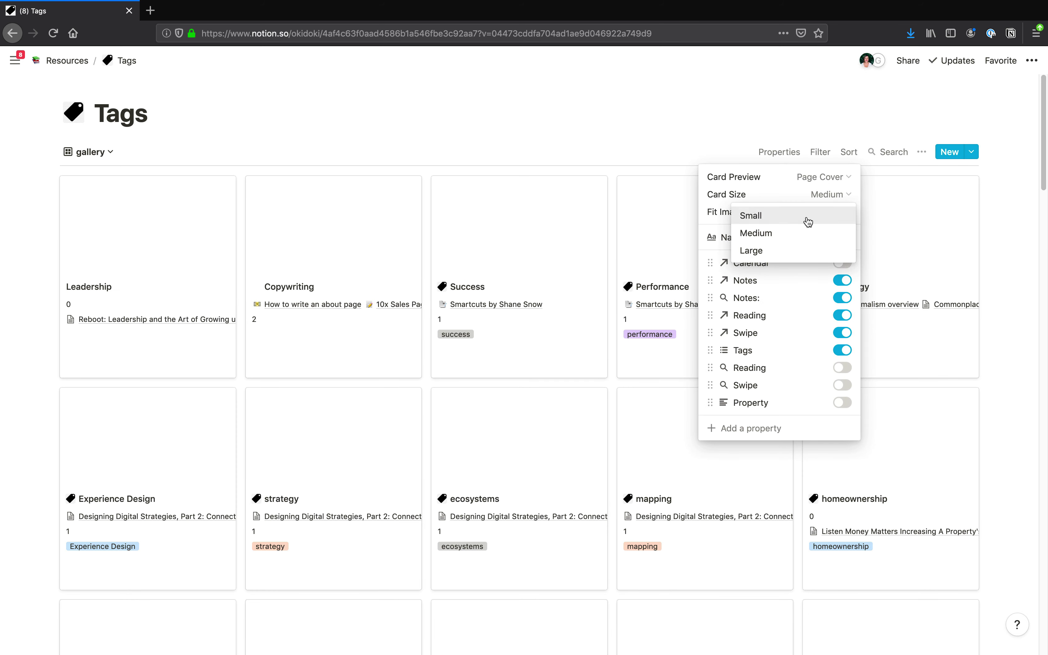
{"action": "left_click", "coordinate": [808, 217]}
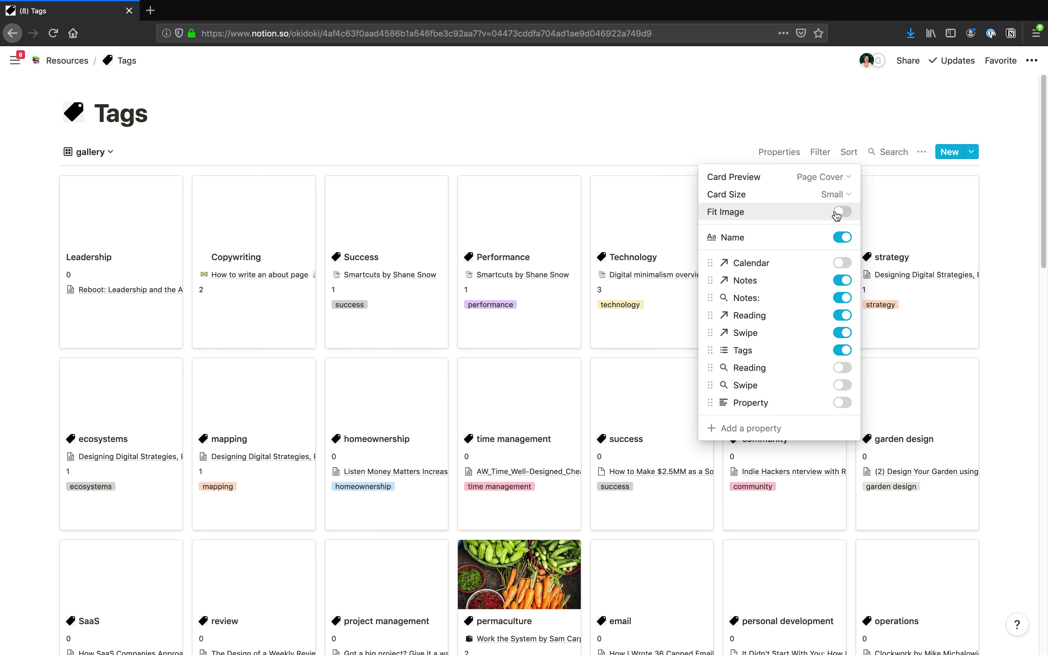
{"action": "left_click", "coordinate": [842, 213]}
{"action": "left_click", "coordinate": [842, 213]}
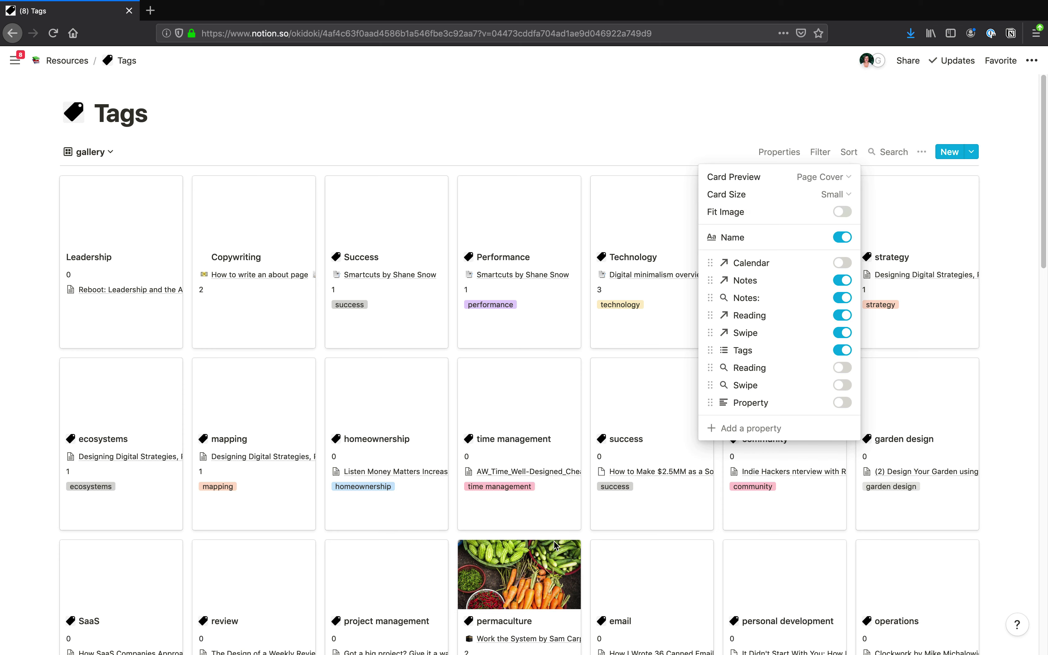
{"action": "left_click", "coordinate": [955, 542]}
{"action": "scroll", "coordinate": [626, 571], "scroll_direction": "down", "scroll_amount": 14}
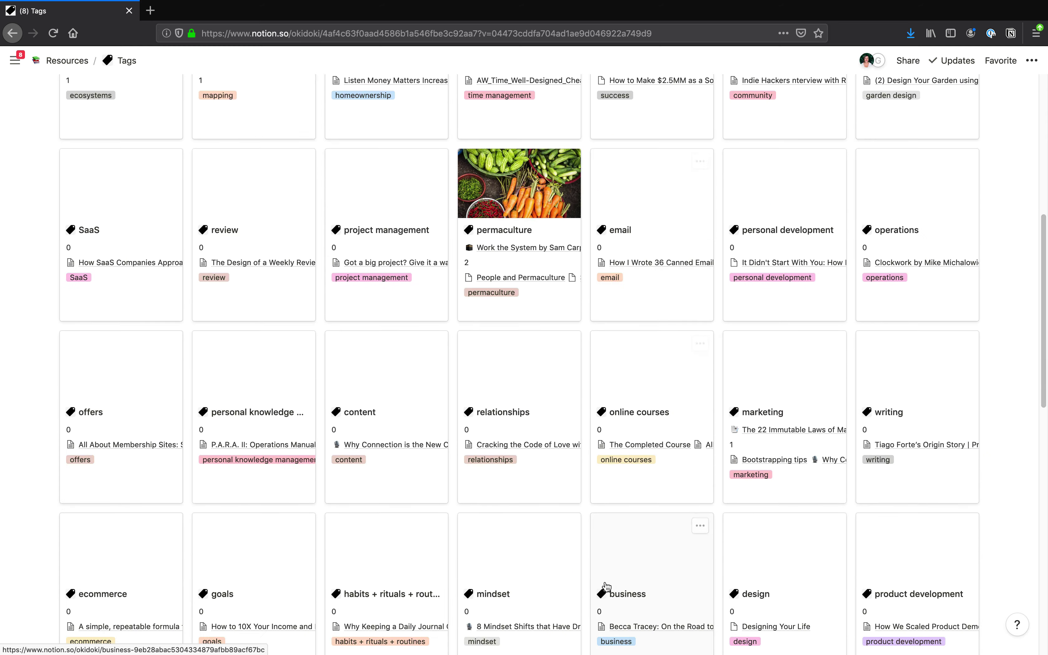
{"action": "scroll", "coordinate": [582, 582], "scroll_direction": "up", "scroll_amount": 14}
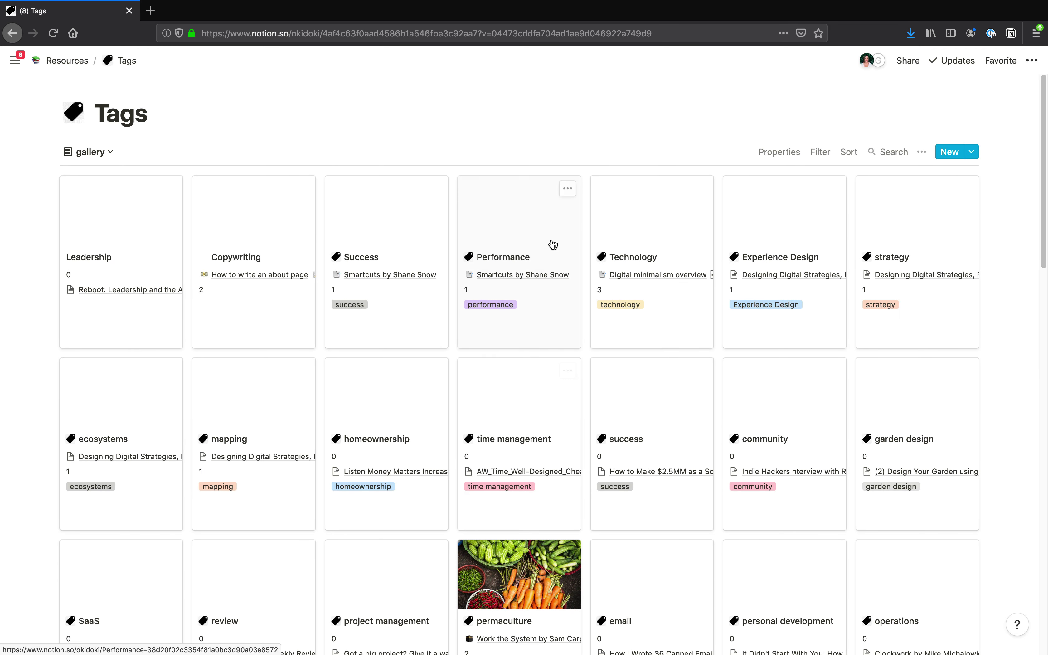
{"action": "scroll", "coordinate": [611, 506], "scroll_direction": "down", "scroll_amount": 3}
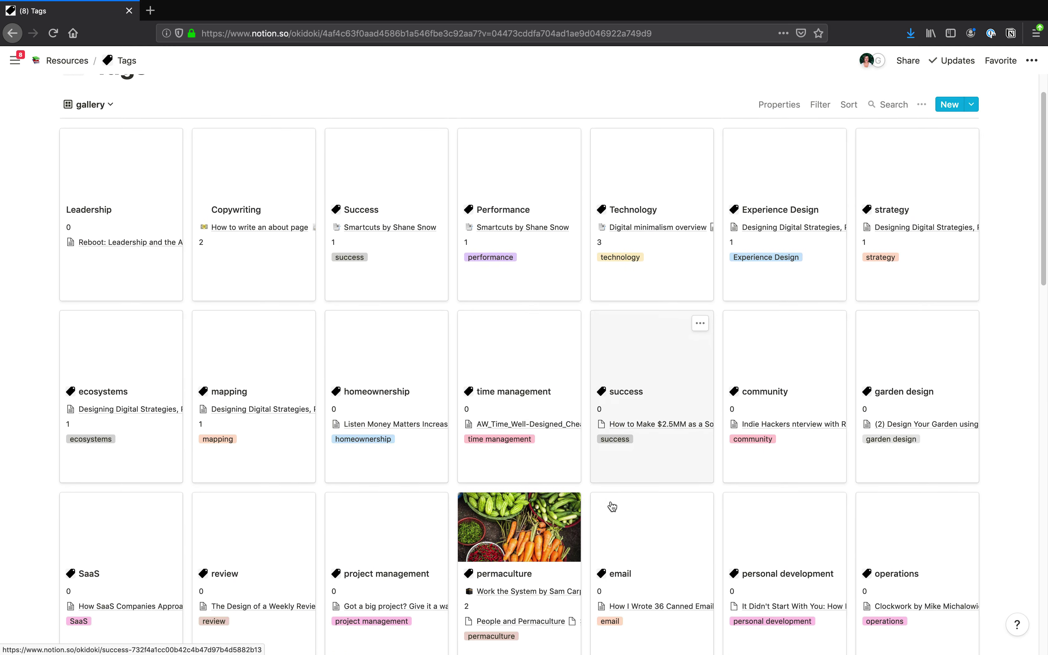
{"action": "scroll", "coordinate": [612, 507], "scroll_direction": "down", "scroll_amount": 10}
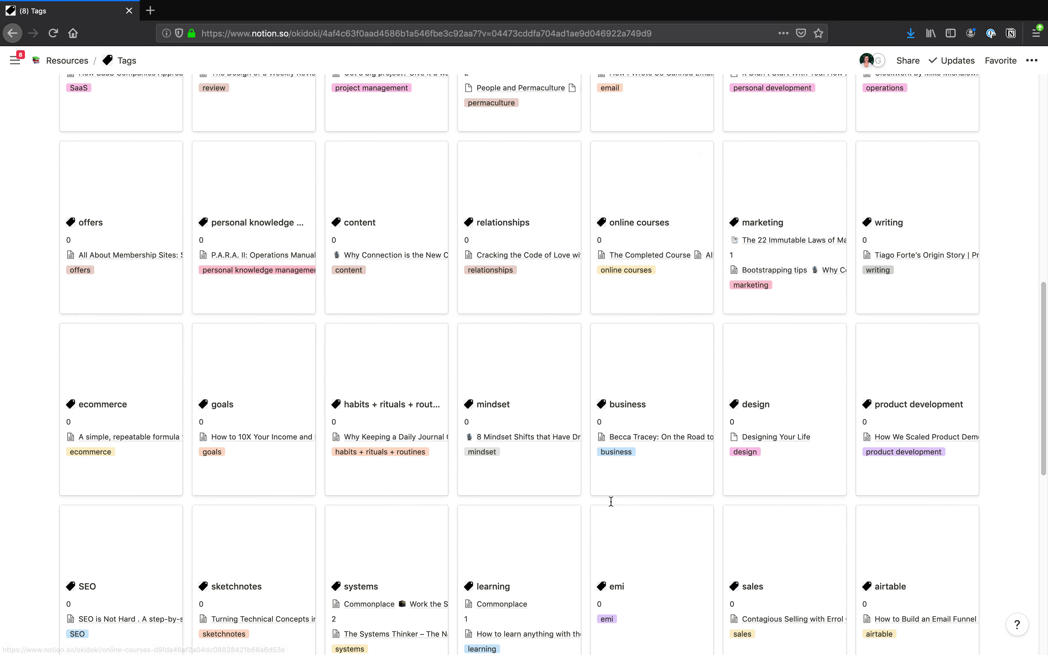